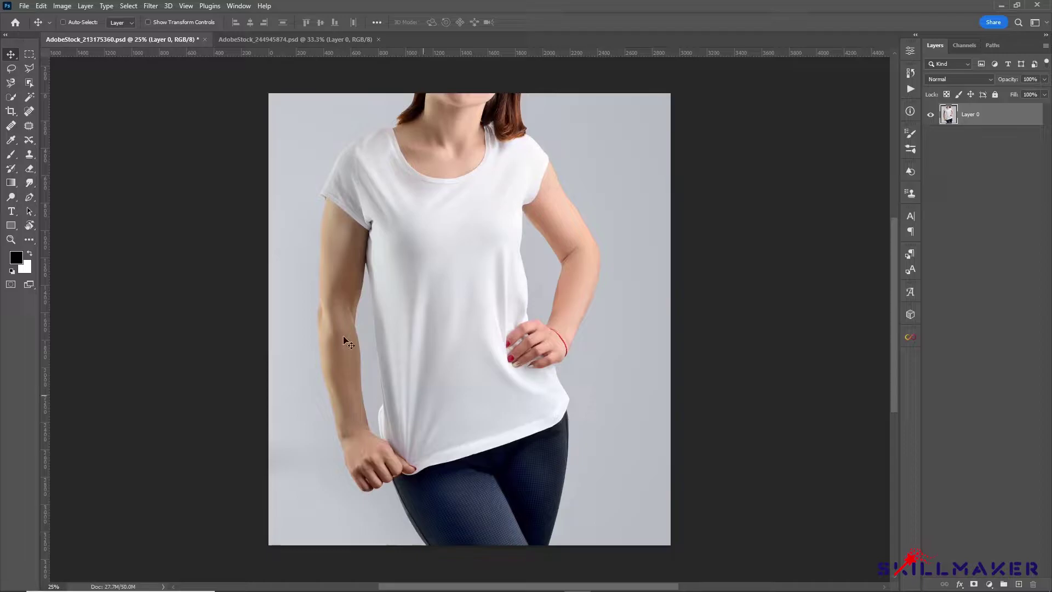
Step: Compare the white T-shirt photo with the black T-shirt photo in the other open document
left_click(275, 39)
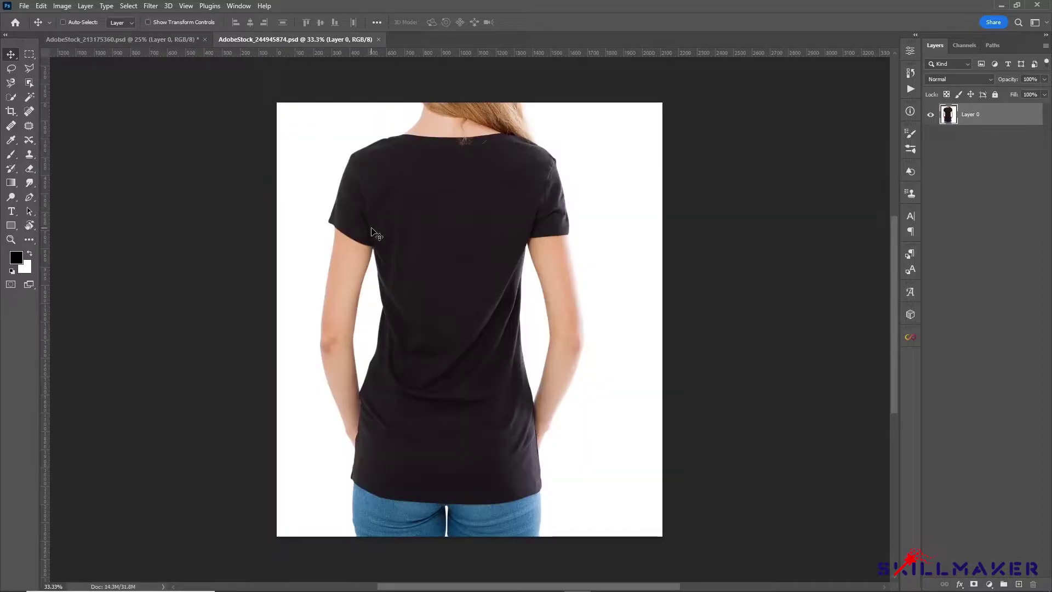
left_click(134, 38)
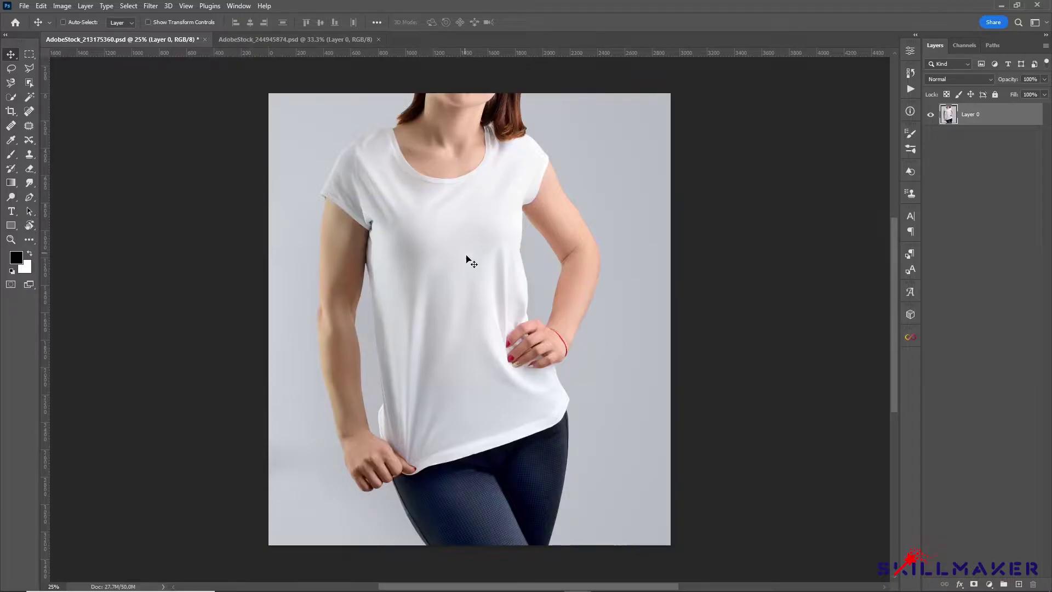
left_click(330, 38)
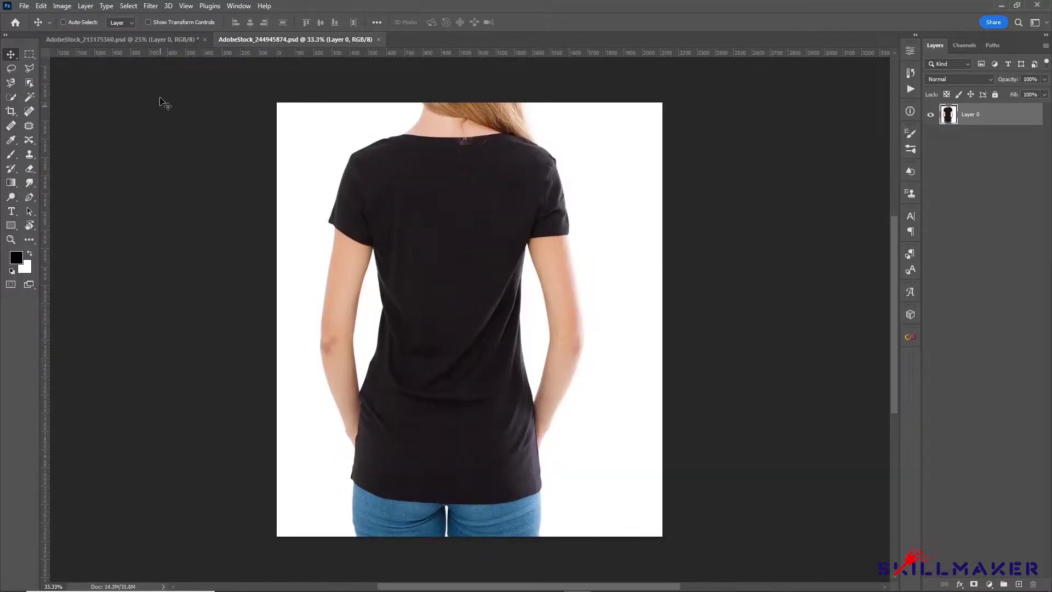
left_click(173, 39)
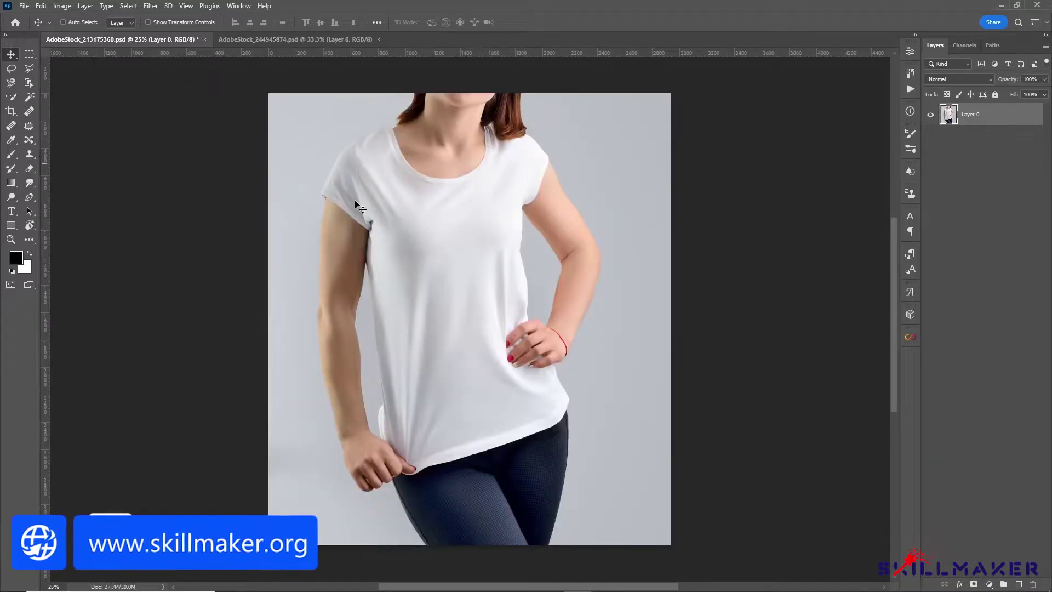
left_click(277, 39)
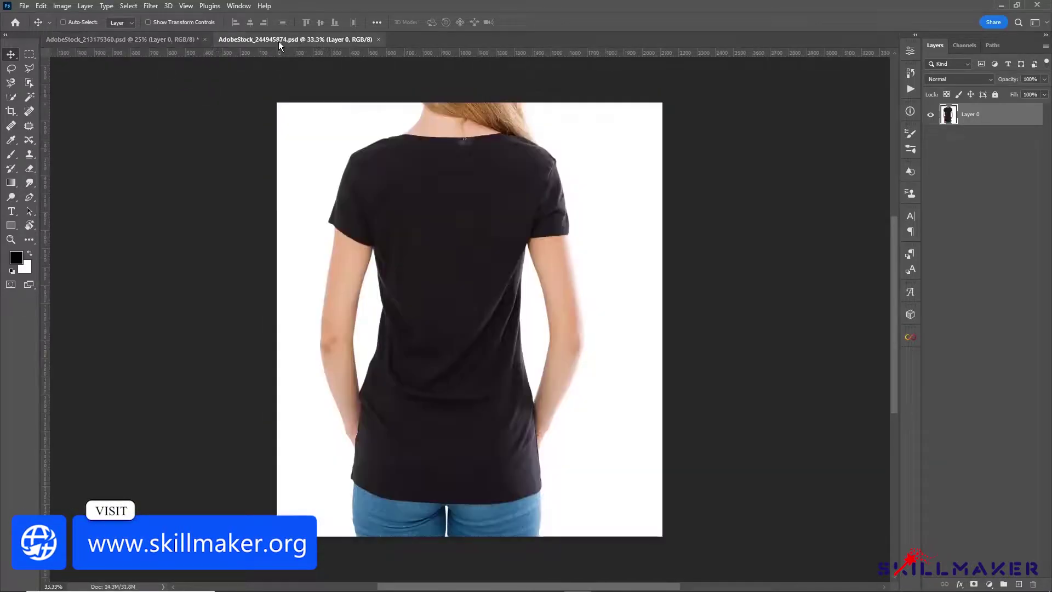
left_click(165, 40)
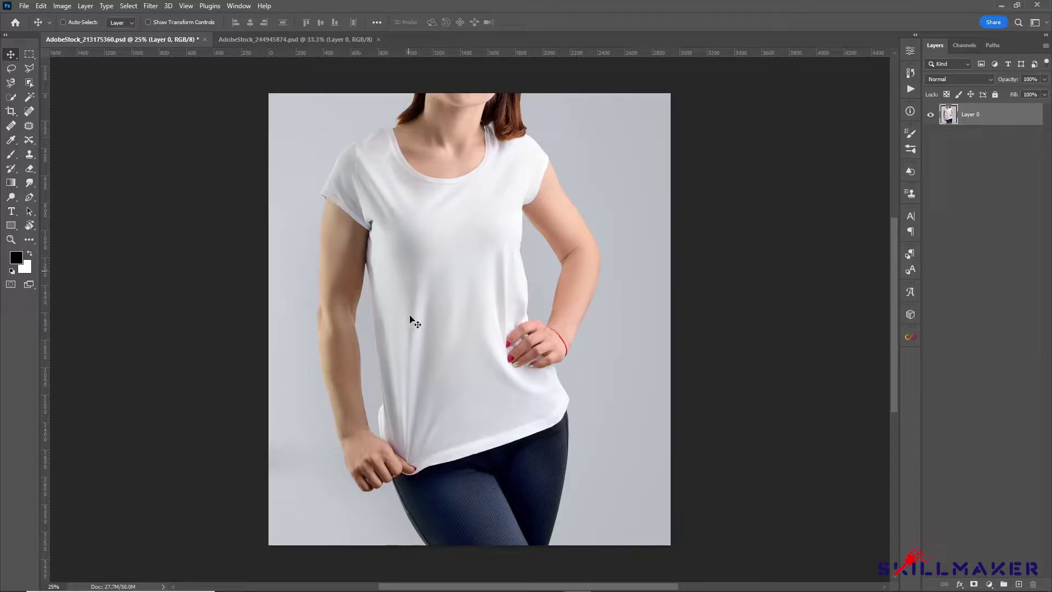
Step: Select the white T-shirt with the Quick Selection tool, excluding the background gap between the torso and the straight arm
scroll(477, 353, "up", 2)
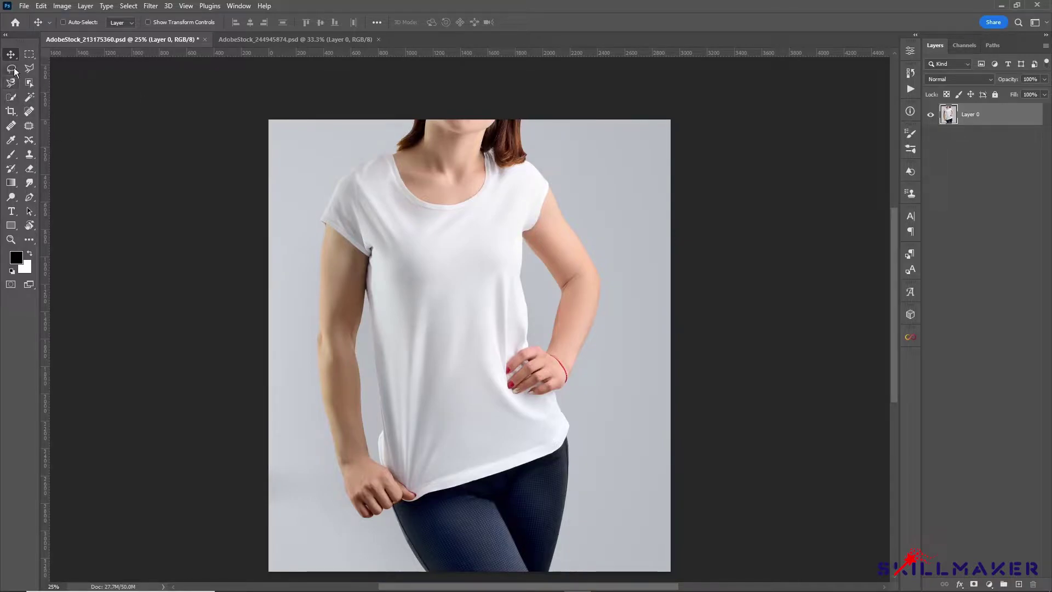
left_click(10, 97)
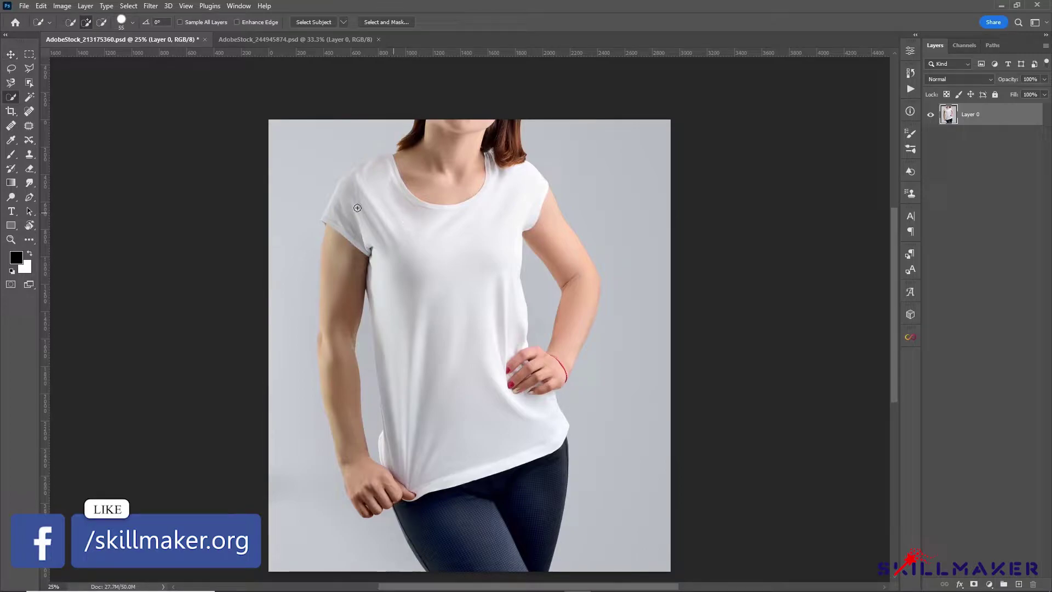
mouse_move(418, 228)
left_mouse_down()
mouse_move(383, 182)
mouse_move(357, 200)
mouse_move(365, 220)
mouse_move(419, 241)
mouse_move(479, 223)
mouse_move(492, 200)
mouse_move(426, 466)
left_mouse_up()
scroll(355, 443, "up", 2)
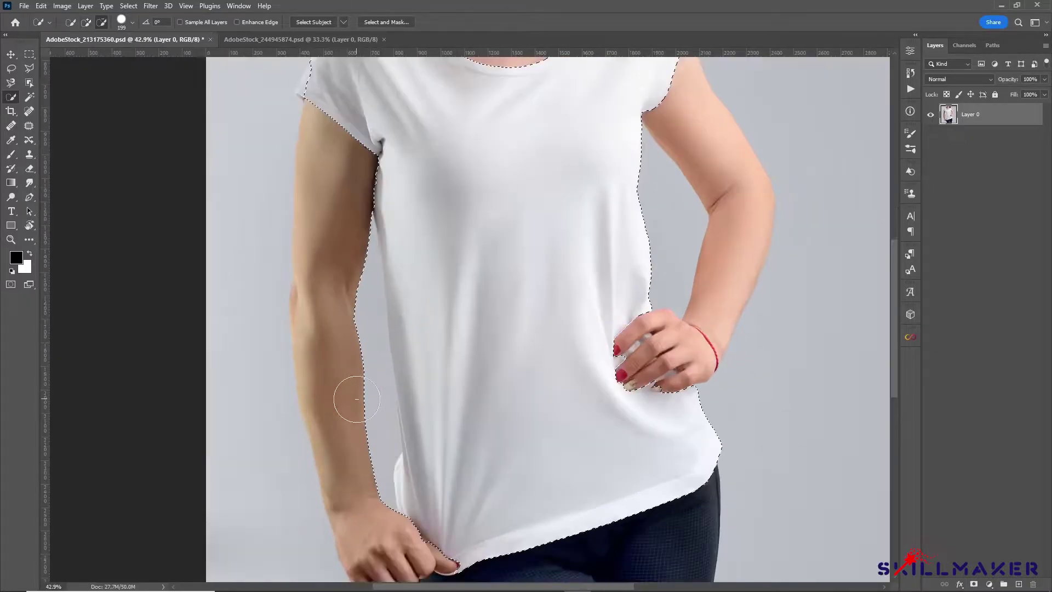
scroll(348, 398, "down", 1)
left_click_drag(359, 275, 345, 276)
left_click_drag(351, 184, 374, 408)
left_click_drag(387, 186, 375, 187)
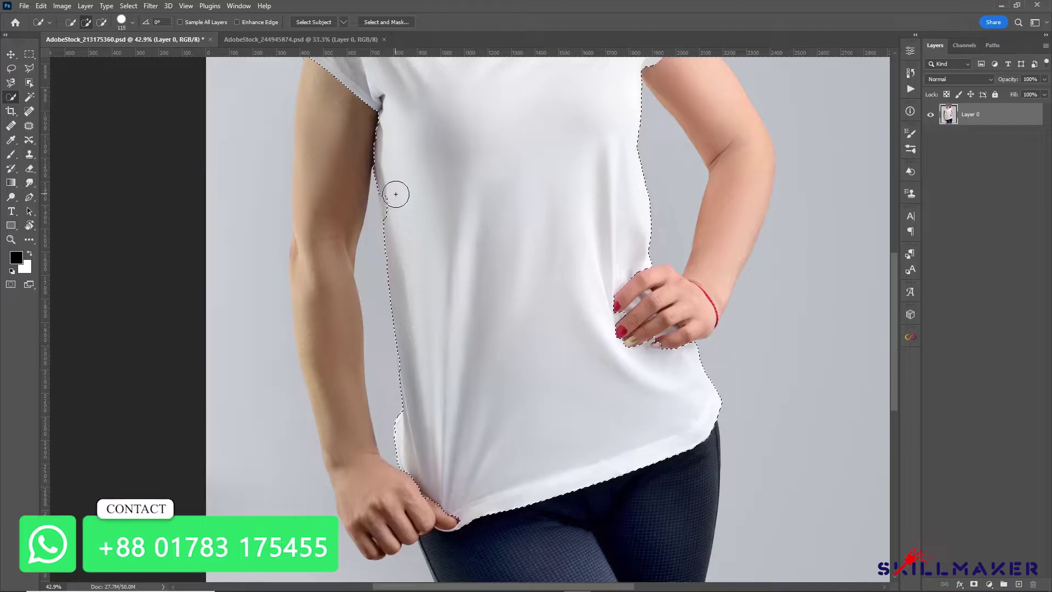
Step: Refine the T-shirt selection around the fingers of the hand on the hip, and clear the selection
scroll(625, 301, "up", 3)
left_click_drag(643, 293, 602, 335)
scroll(630, 296, "up", 1)
mouse_move(641, 304)
left_mouse_down()
mouse_move(660, 293)
mouse_move(692, 305)
mouse_move(625, 351)
left_mouse_up()
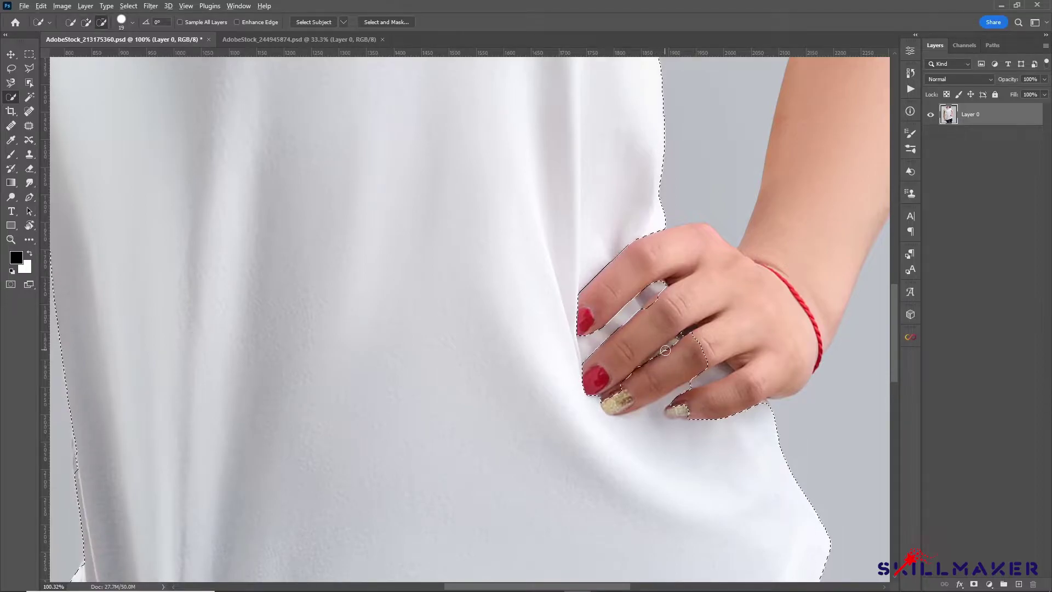
right_click(665, 350, "alt")
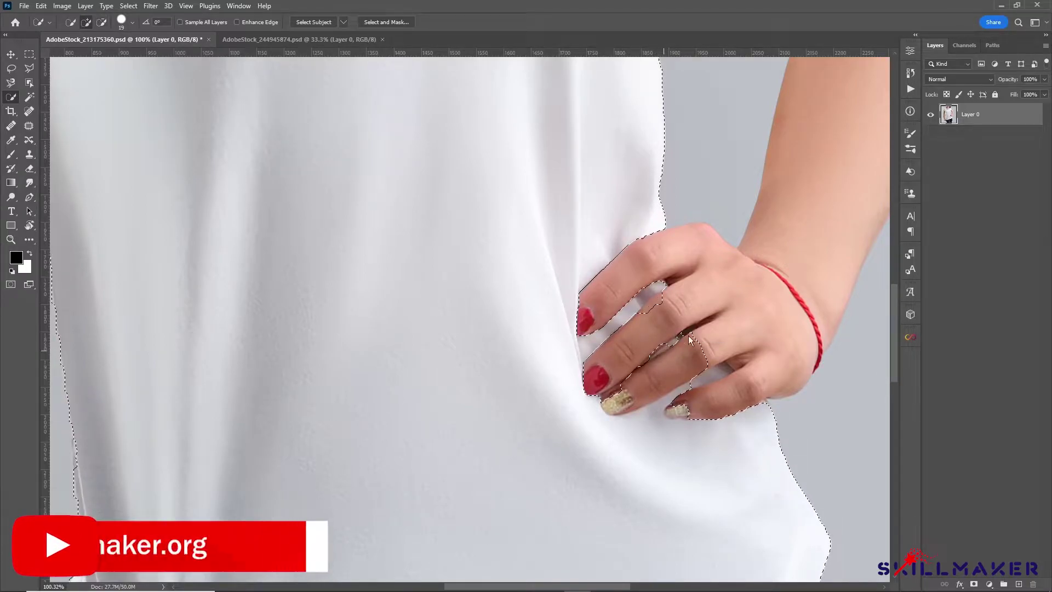
left_click_drag(705, 351, 678, 368)
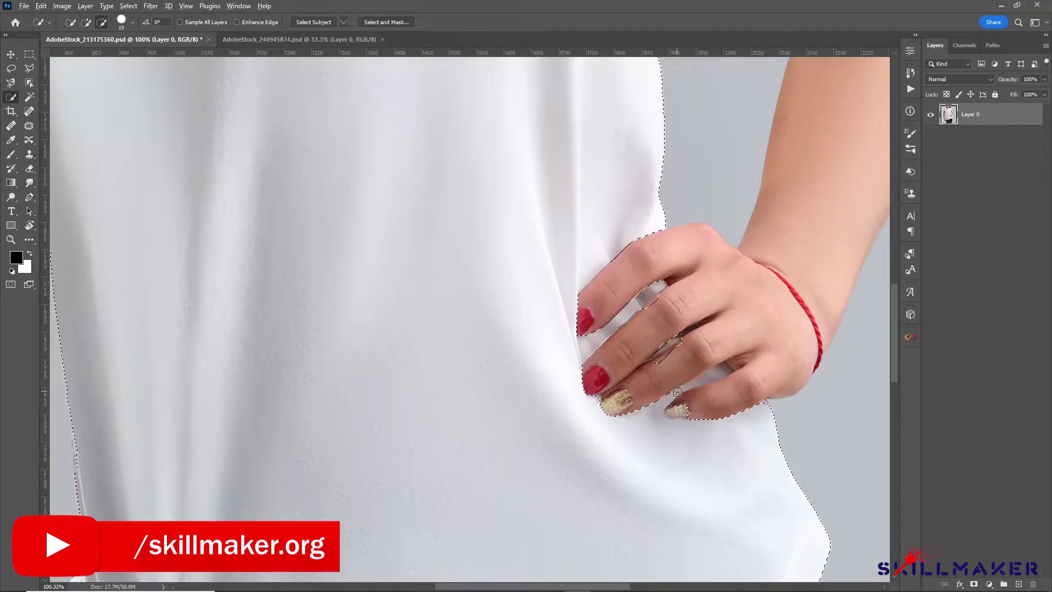
scroll(677, 401, "down", 6)
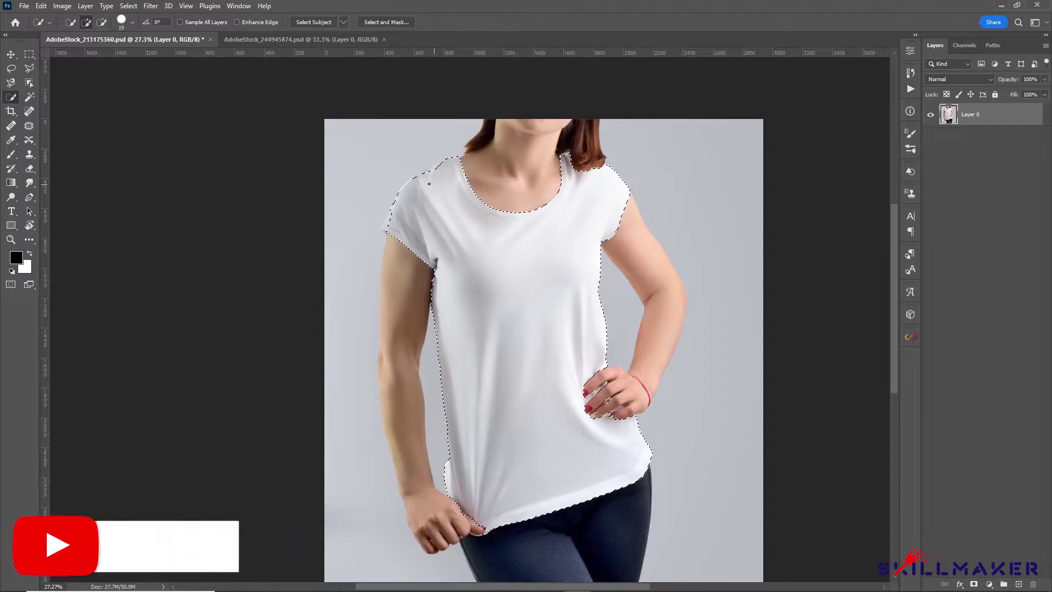
key("ctrl+d")
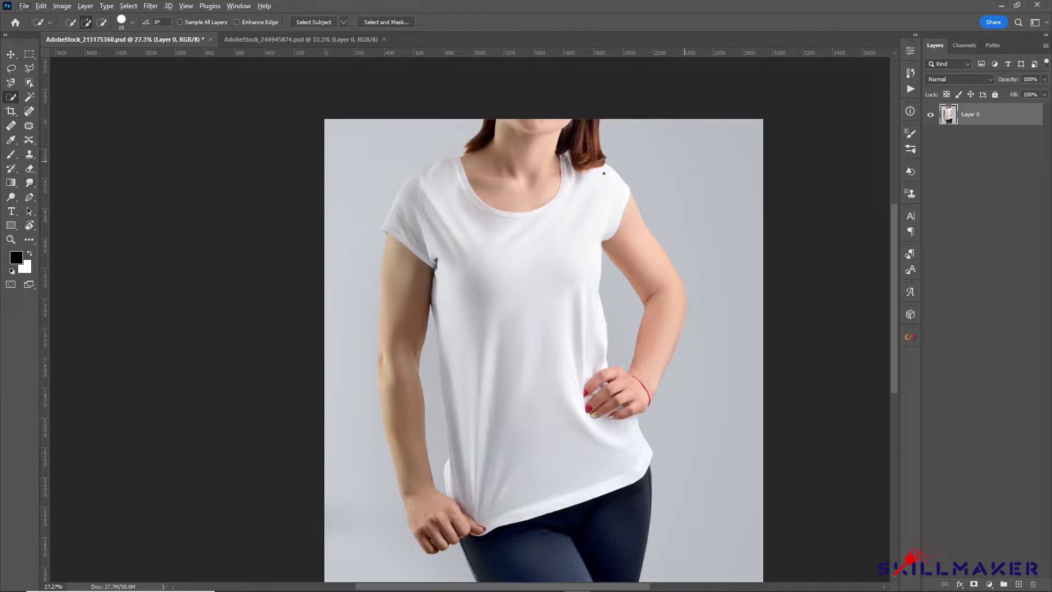
Step: Load the saved Tshirt path as a selection and return to the layer list
scroll(479, 192, "up", 2)
scroll(426, 184, "down", 1)
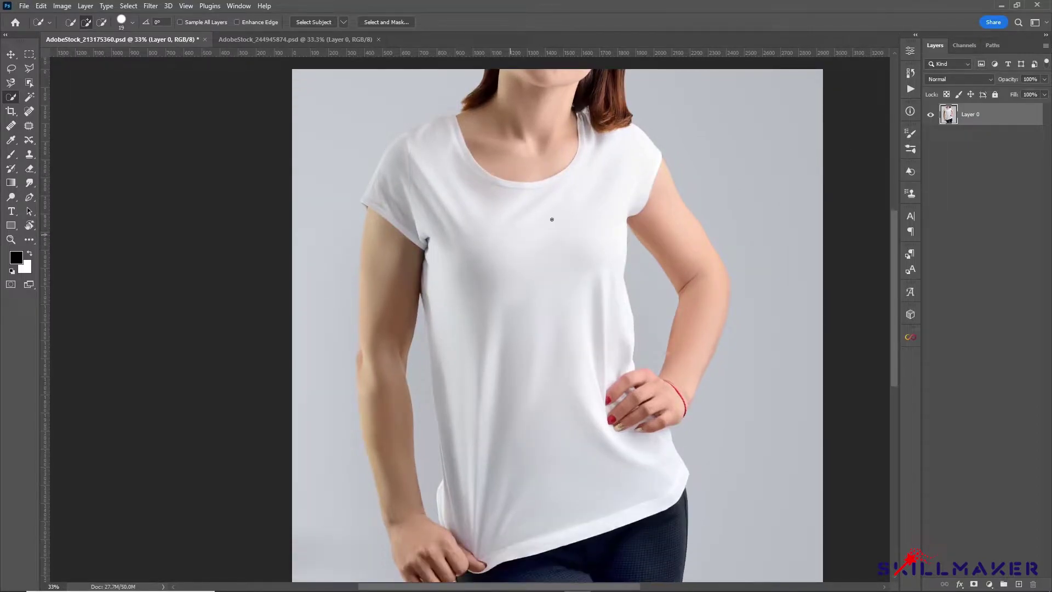
left_click(986, 46)
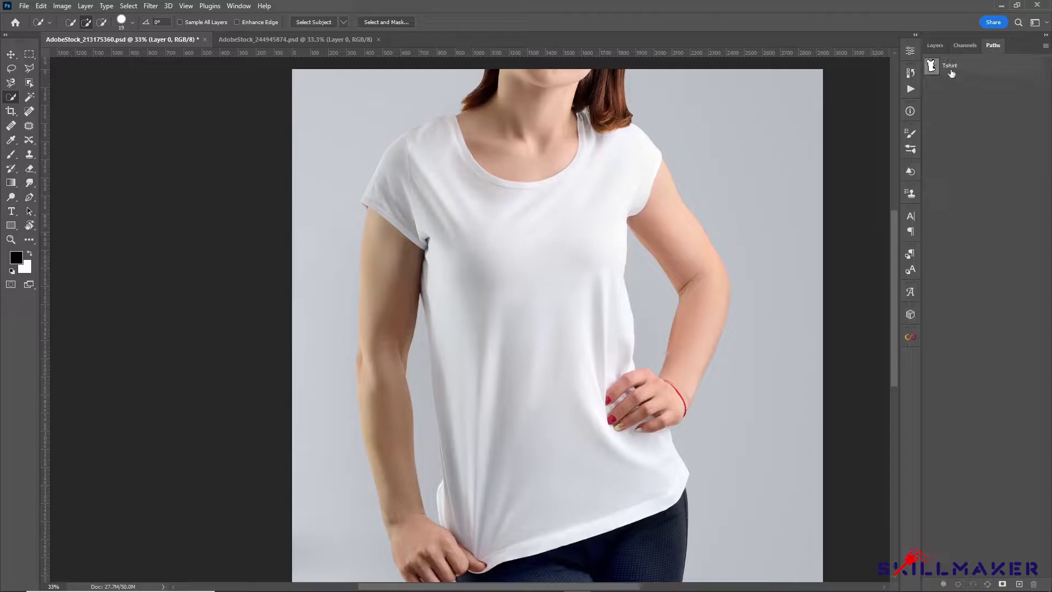
left_click(967, 73)
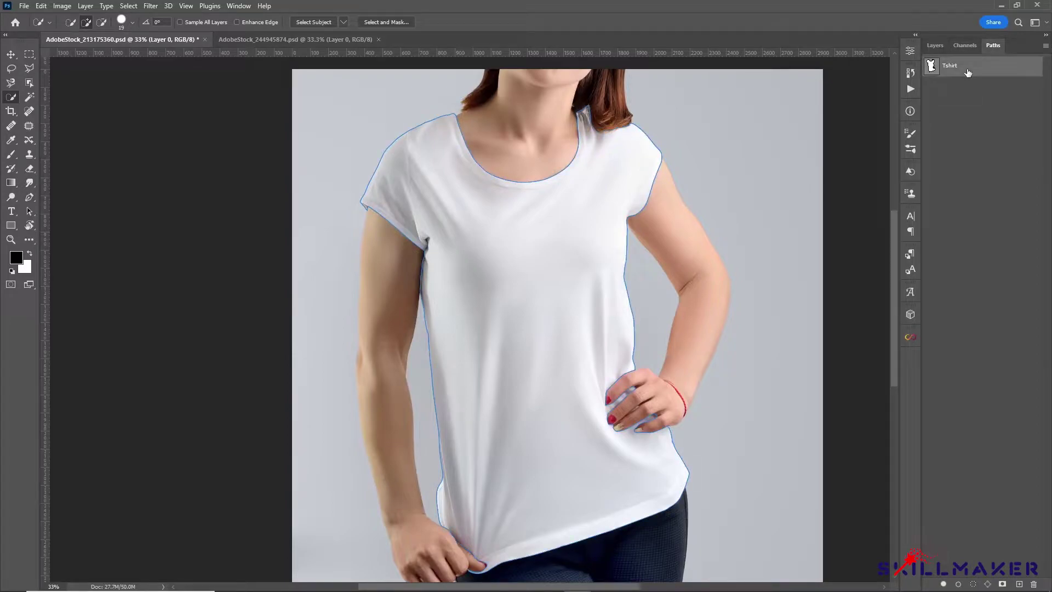
key("ctrl+Return")
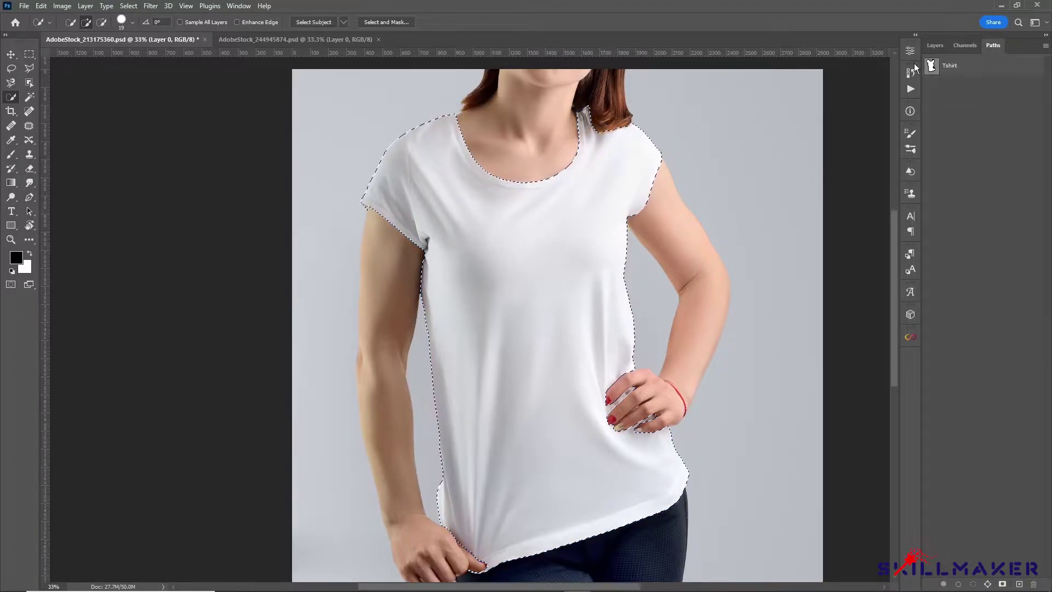
left_click(933, 45)
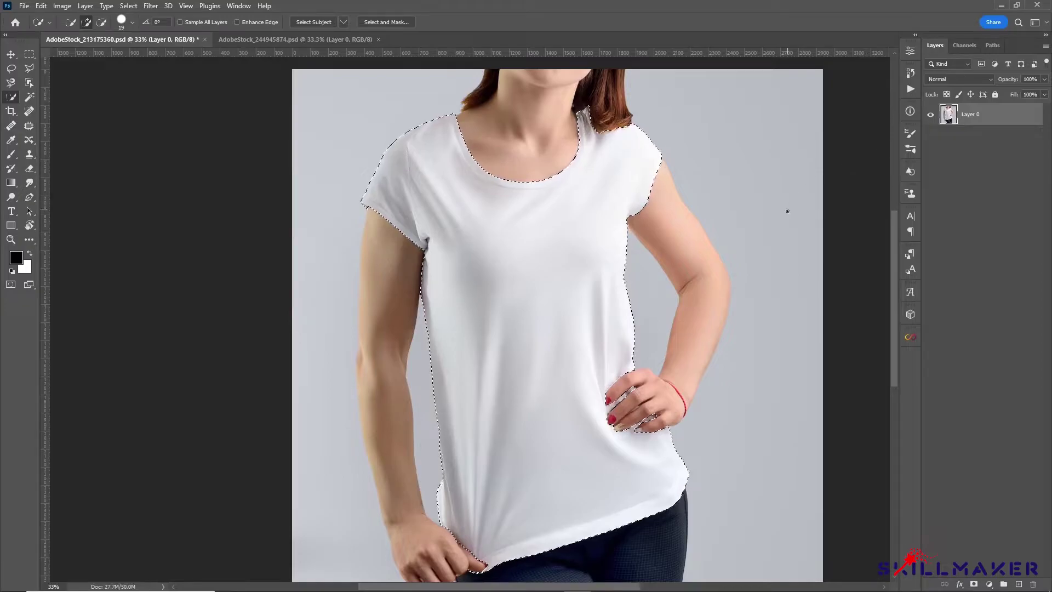
Step: Add a Hue/Saturation adjustment layer masked to the selected T-shirt, with Saturation -91 and Lightness -86
scroll(752, 272, "down", 1)
scroll(739, 272, "up", 2)
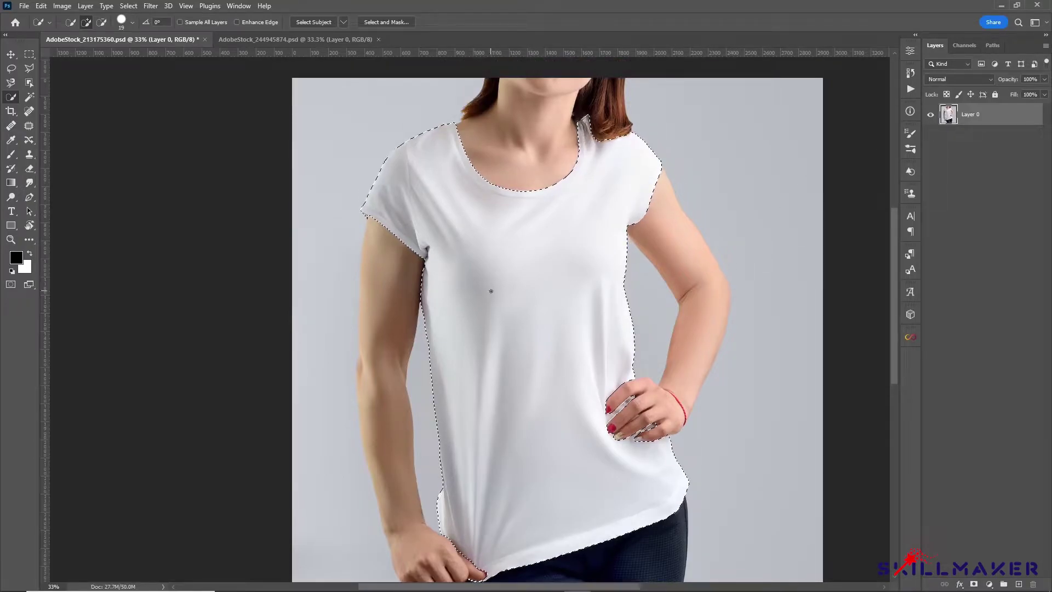
scroll(486, 286, "down", 1)
scroll(486, 289, "down", 1)
scroll(507, 284, "down", 1)
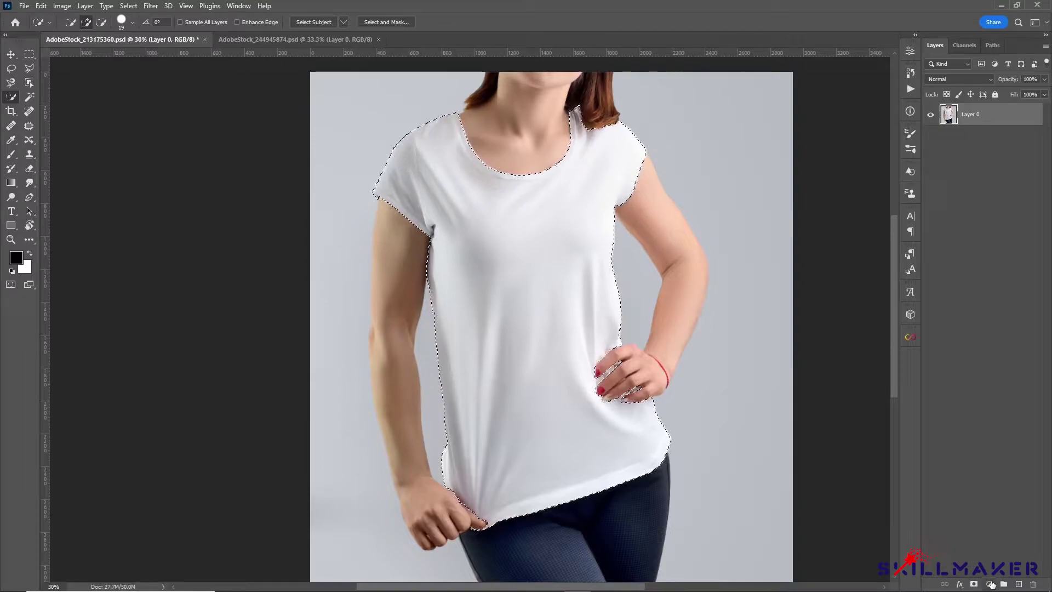
left_click(989, 584)
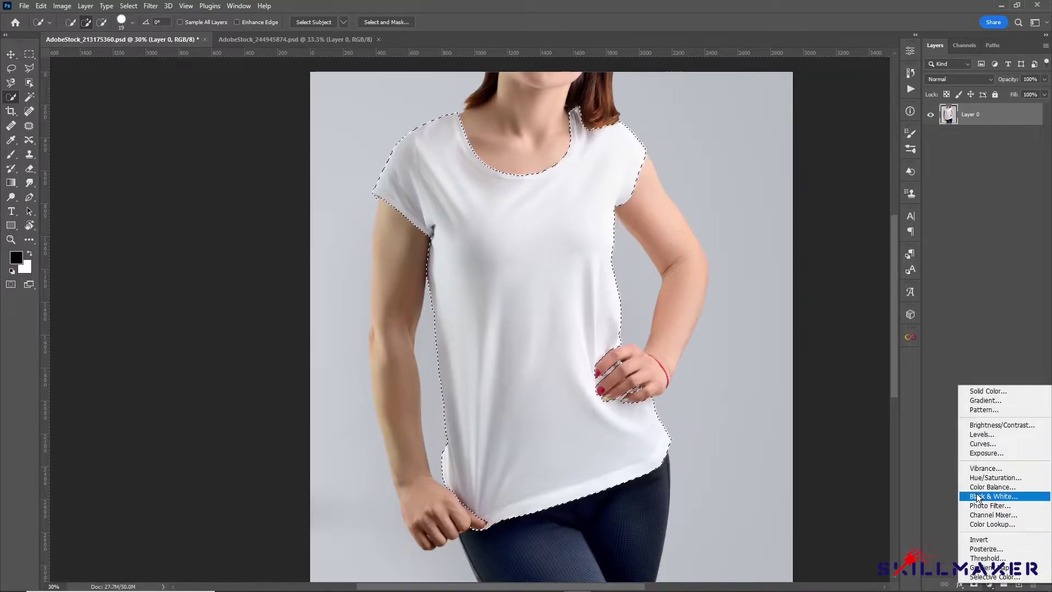
left_click(983, 478)
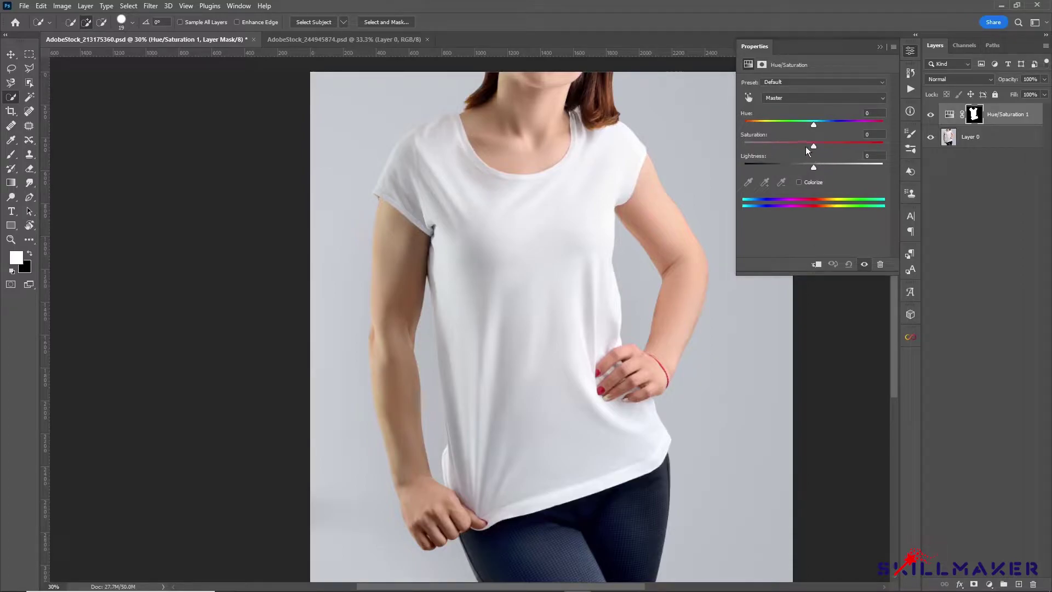
left_click_drag(813, 146, 751, 146)
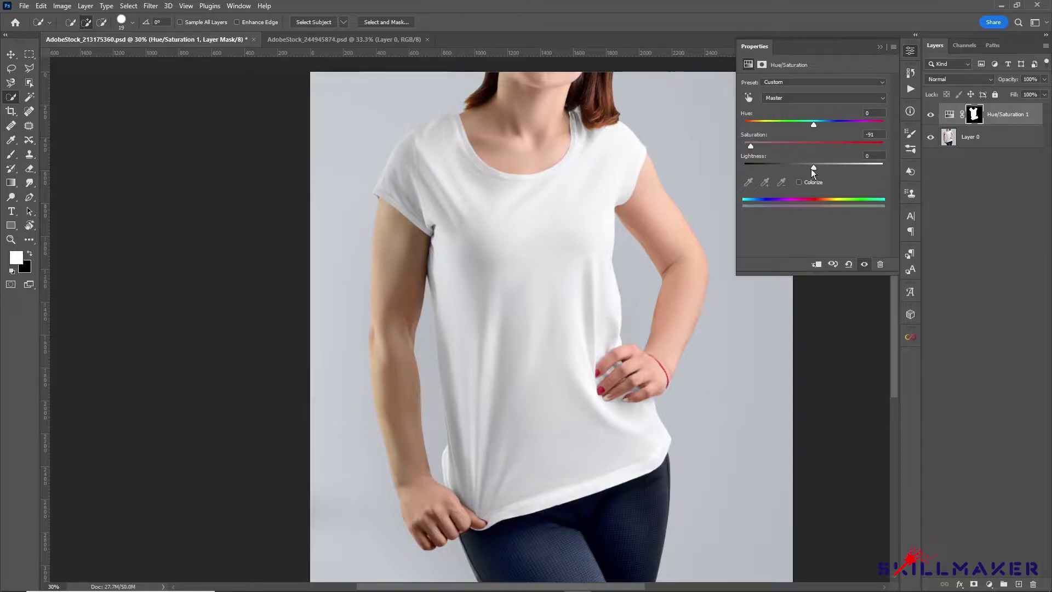
left_click_drag(812, 169, 754, 170)
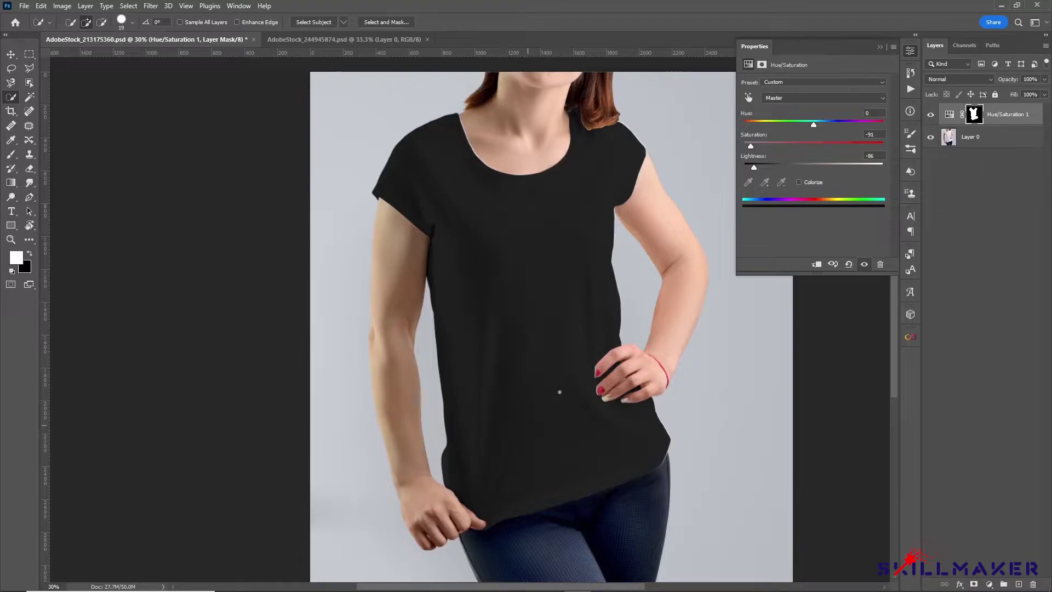
Step: Set the Hue/Saturation layer's blend mode to Multiply and its Lightness to -82
left_click(939, 81)
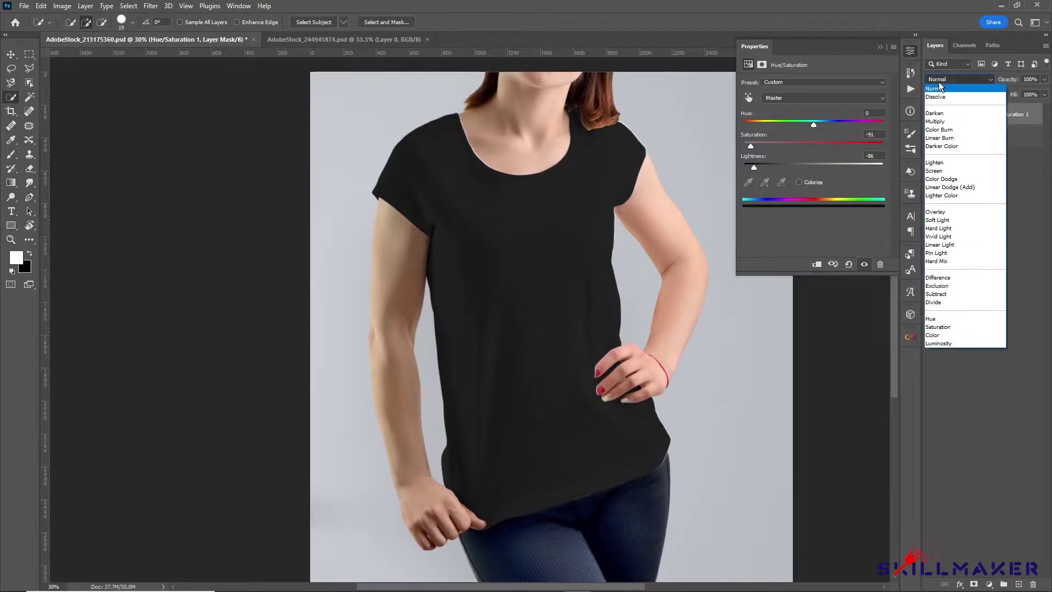
left_click(934, 121)
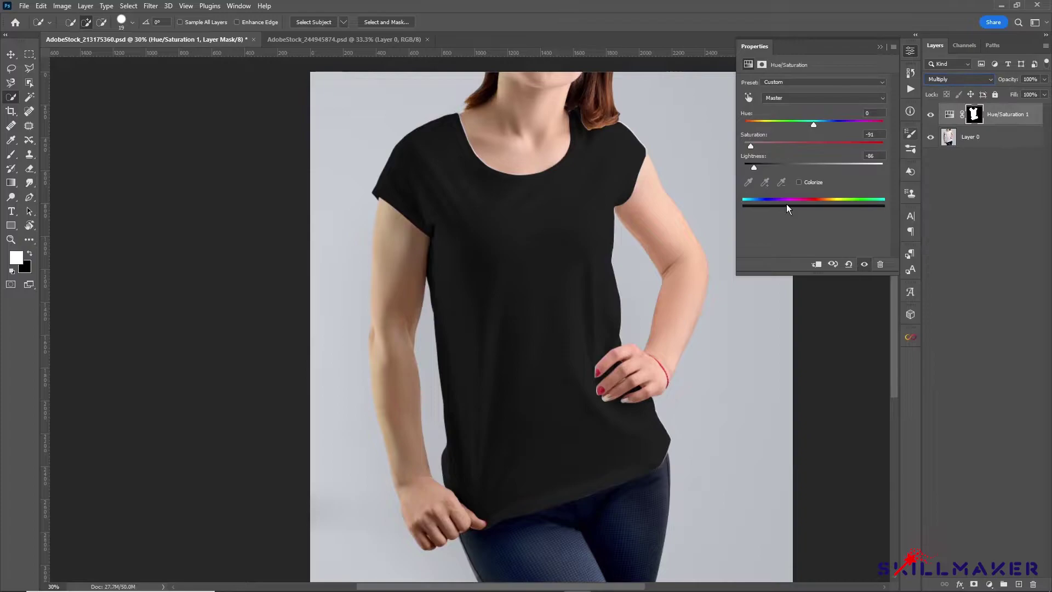
left_click(753, 167)
left_click_drag(753, 167, 757, 166)
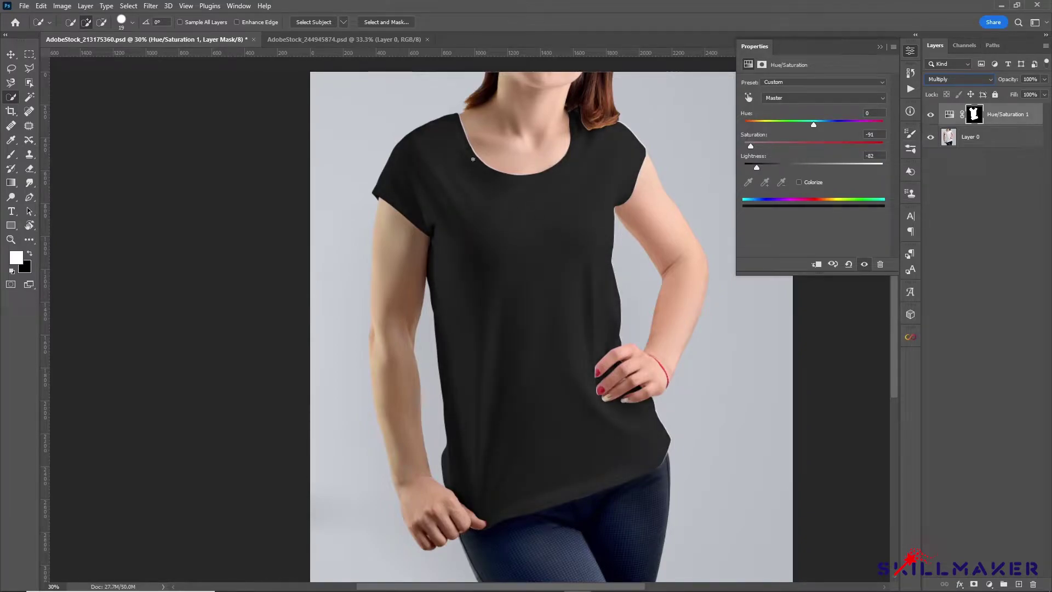
Step: Paint white with a small brush on the Hue/Saturation mask along the upper neckline edge near the shoulder
scroll(469, 126, "up", 12)
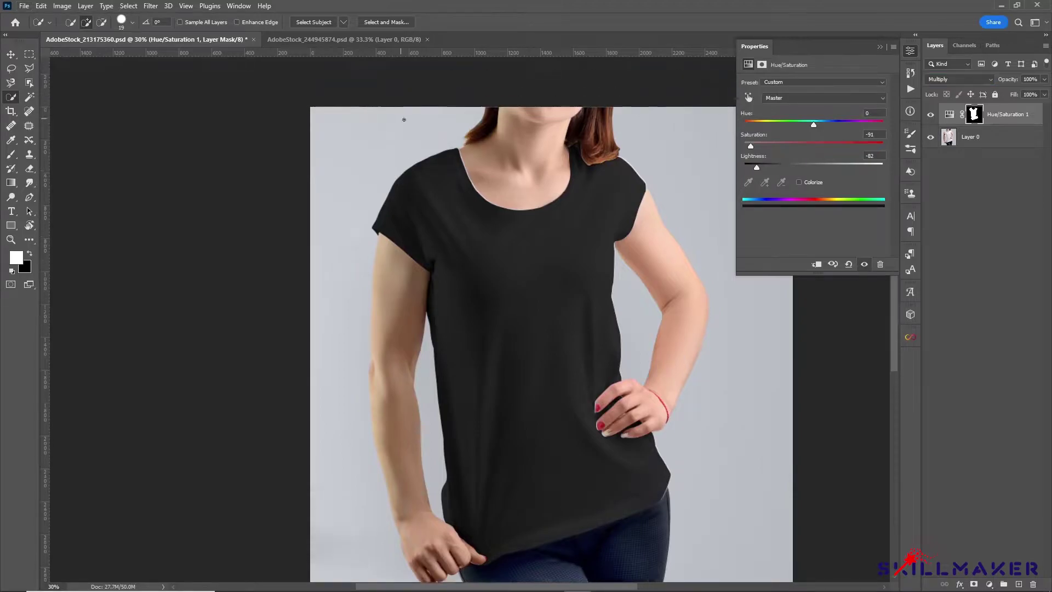
scroll(474, 263, "down", 4)
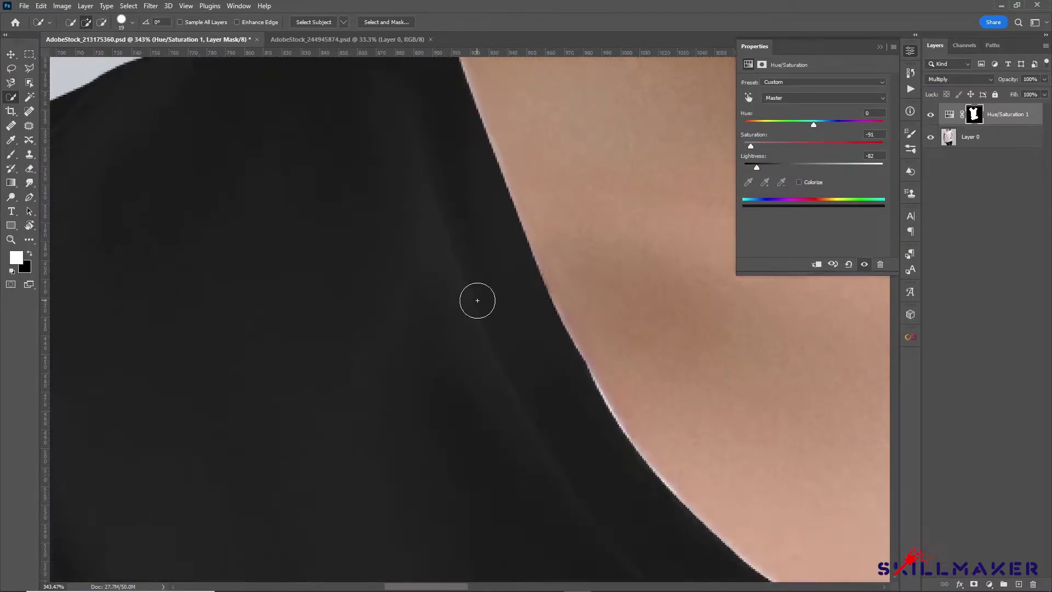
left_click_drag(451, 174, 357, 207)
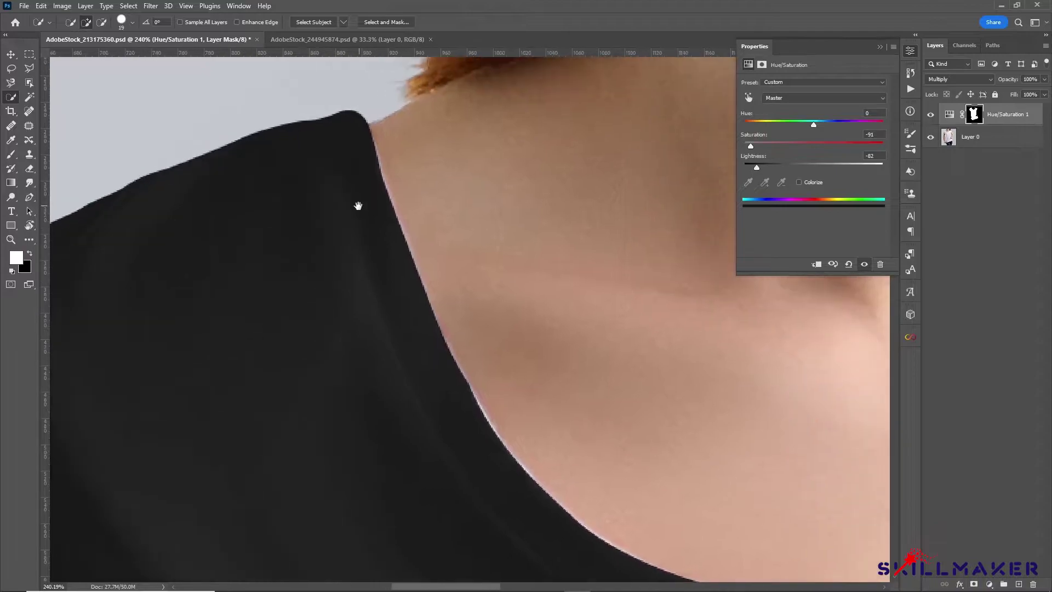
left_click(9, 156)
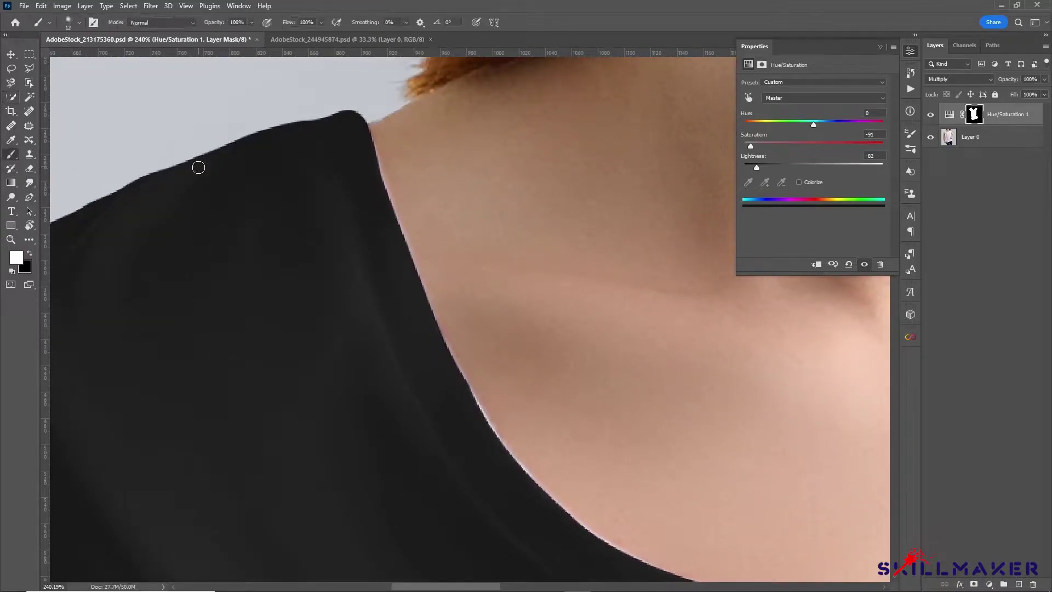
scroll(371, 150, "up", 3)
right_click(351, 167, "alt")
left_click_drag(351, 167, 350, 157)
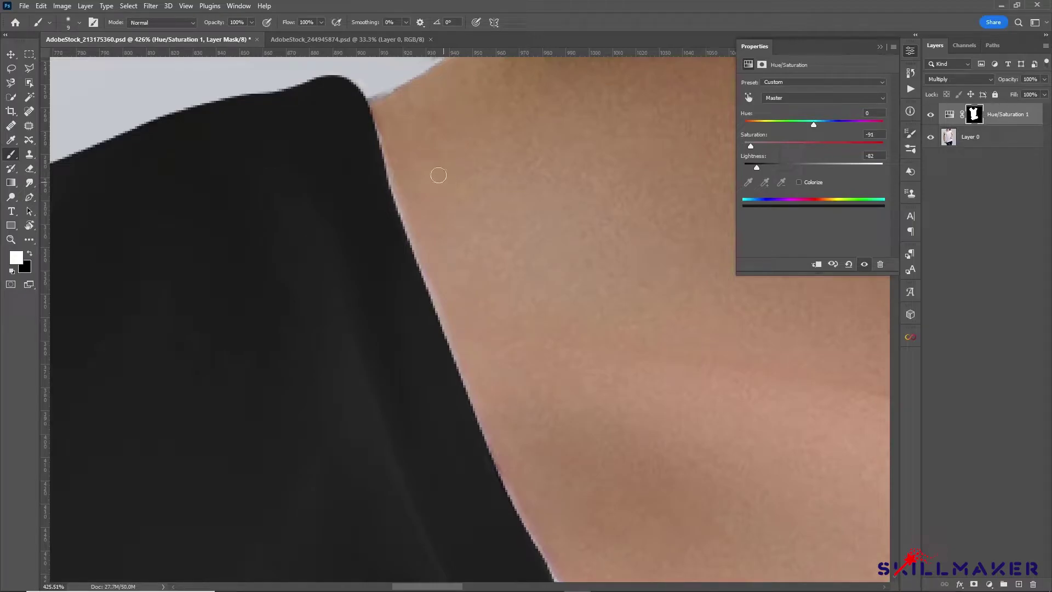
mouse_move(378, 141)
left_mouse_down()
mouse_move(408, 253)
mouse_move(387, 134)
mouse_move(416, 244)
mouse_move(303, 131)
left_mouse_up()
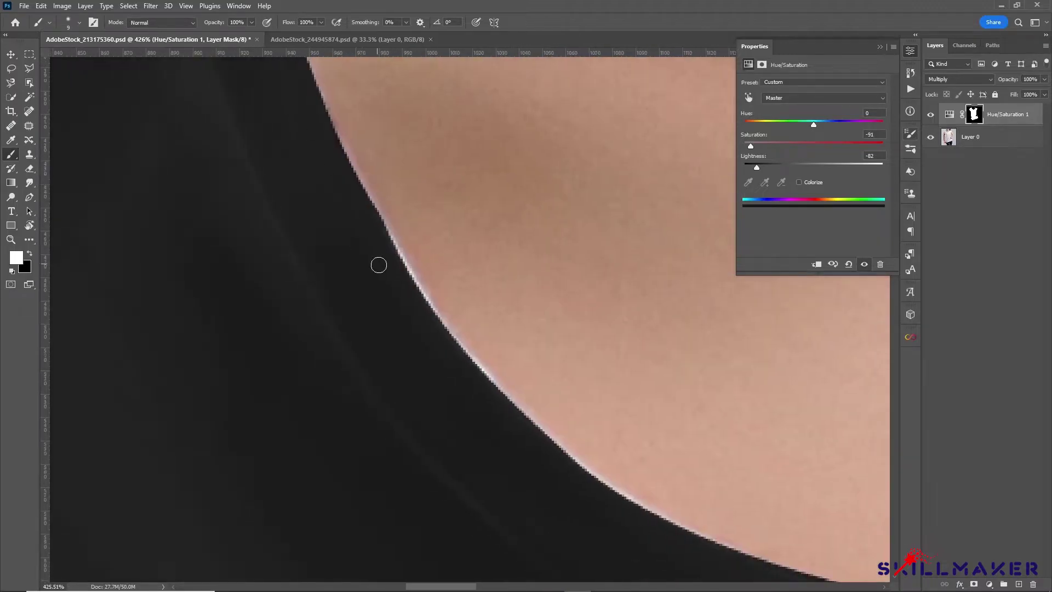
Step: Paint the mask further along the neckline's lower curve to cover the white fringe, and review the whole T-shirt
left_click_drag(407, 297, 378, 237)
mouse_move(436, 344)
left_mouse_down()
mouse_move(558, 468)
mouse_move(639, 505)
left_mouse_up()
left_click_drag(545, 457, 387, 292)
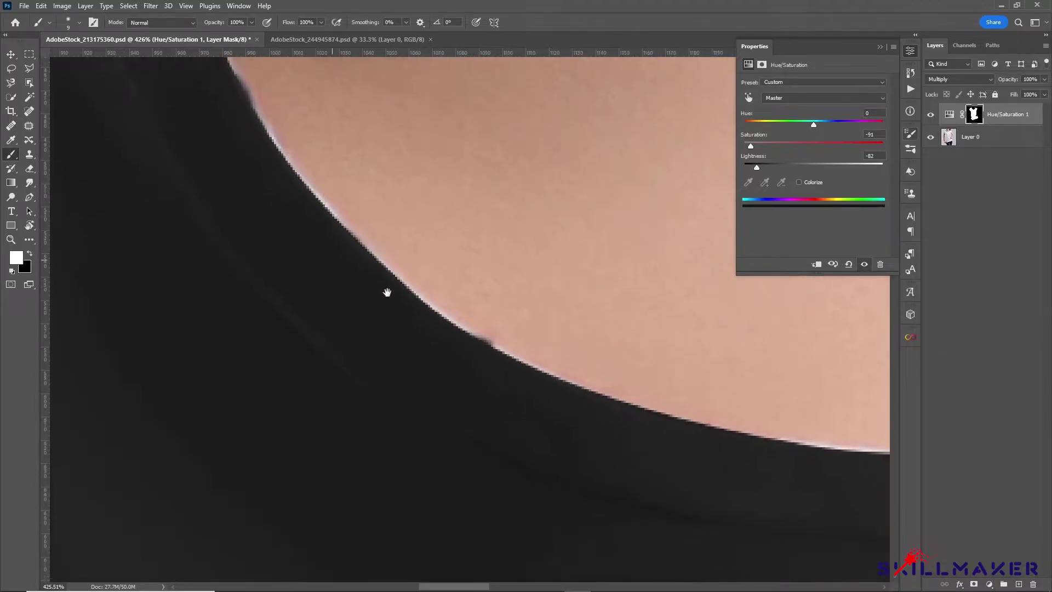
scroll(387, 292, "down", 8)
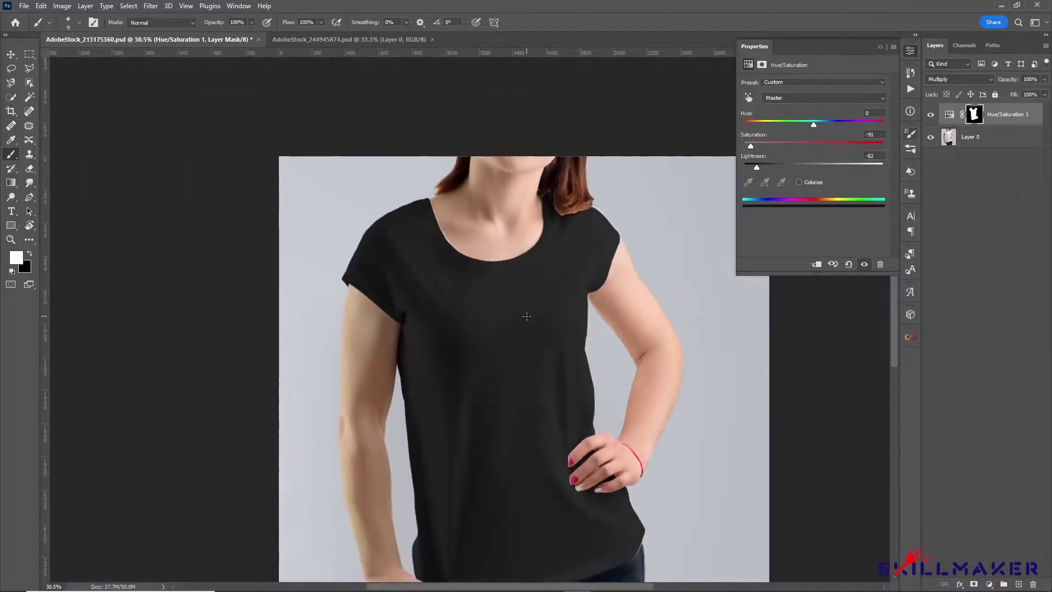
scroll(526, 316, "down", 4)
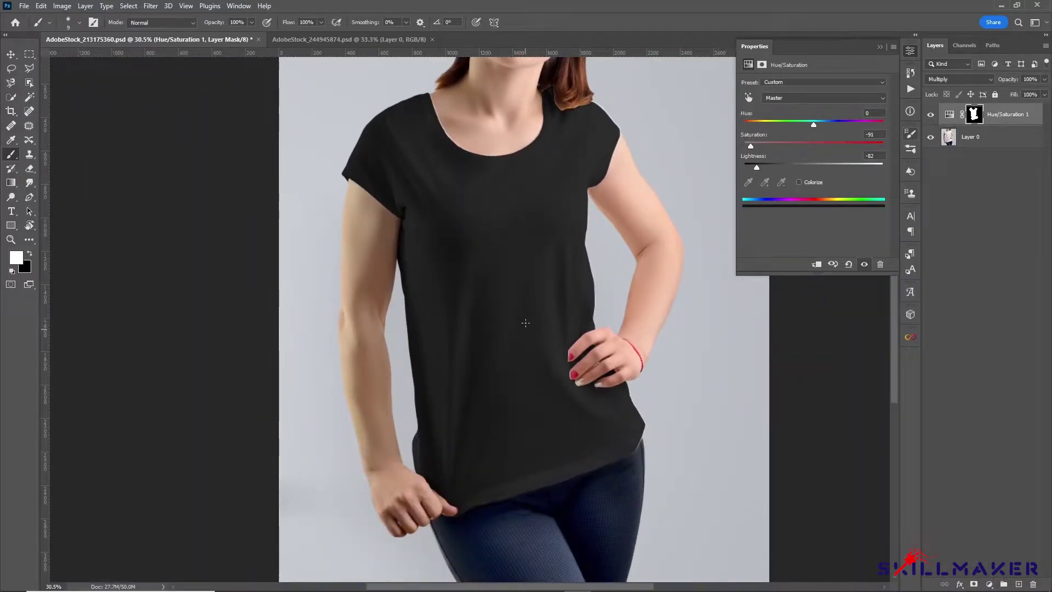
scroll(519, 320, "up", 1)
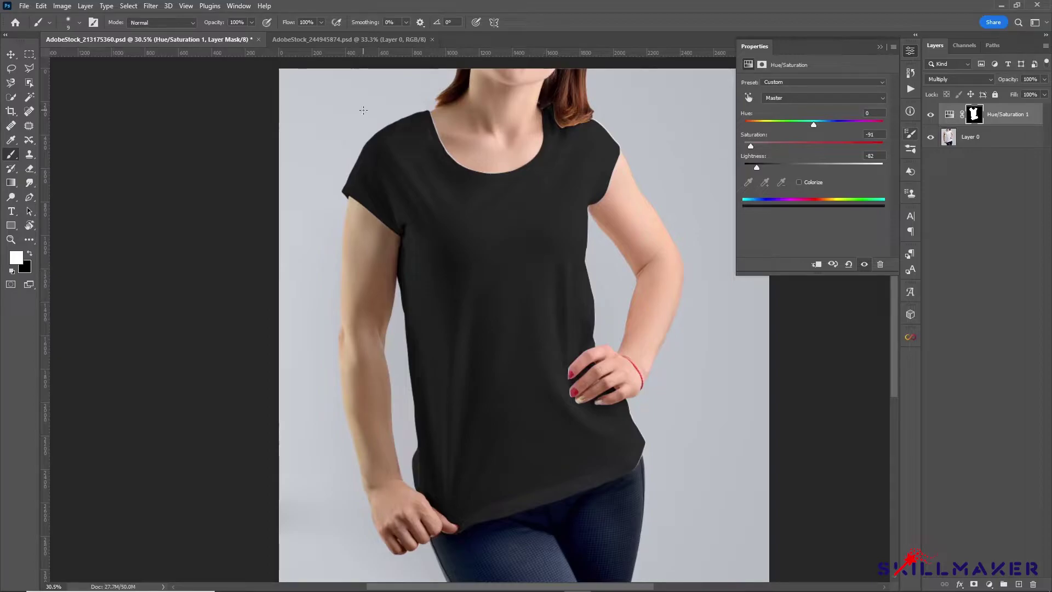
Step: Switch to the AdobeStock_244945874.psd image, load Path 1 as a selection of the black T-shirt, and return to the layer list
left_click(329, 40)
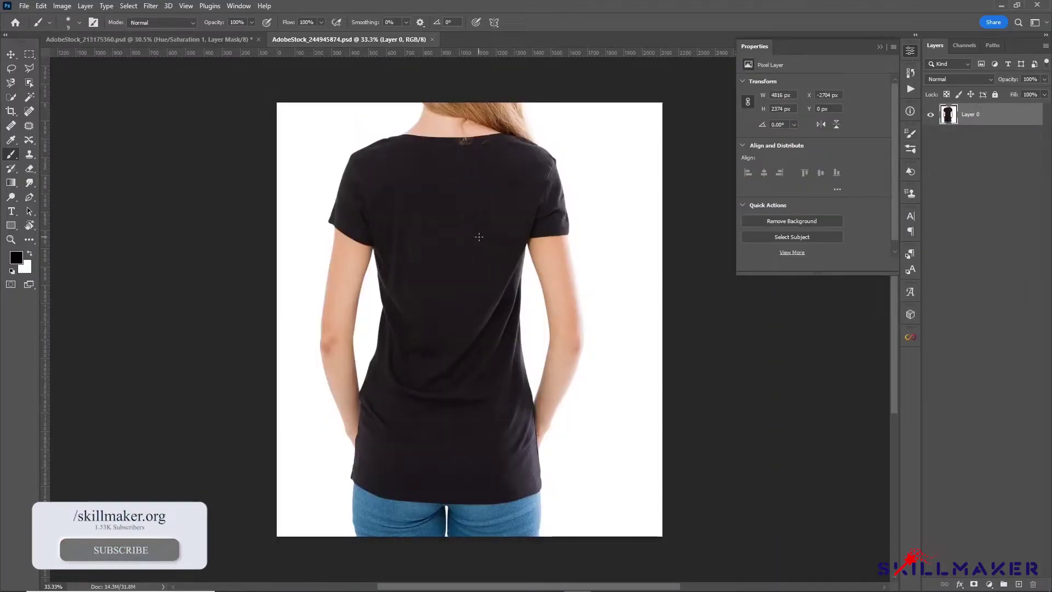
scroll(477, 249, "up", 1)
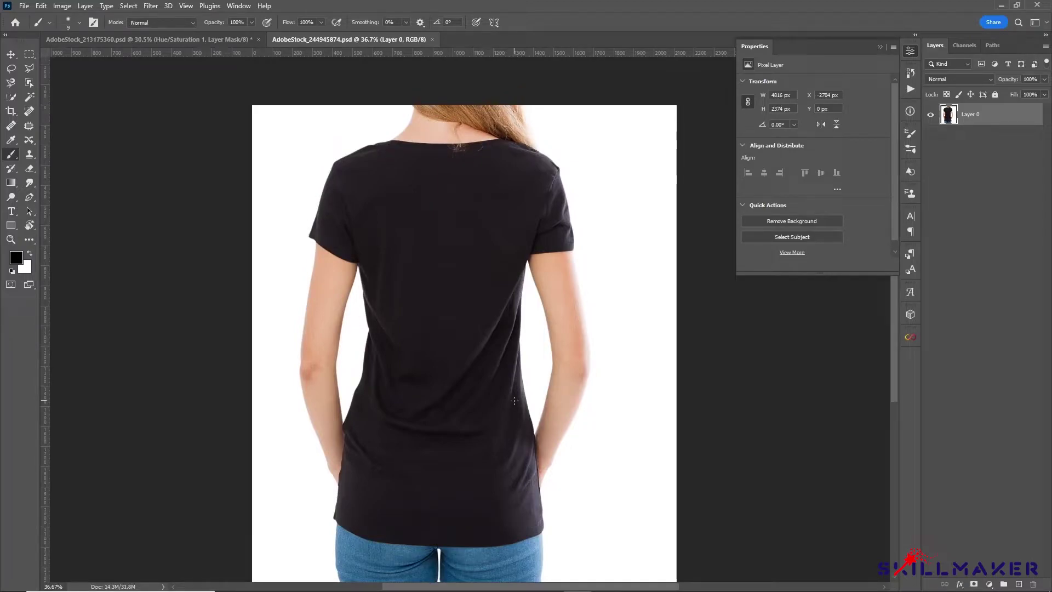
scroll(514, 401, "up", 1)
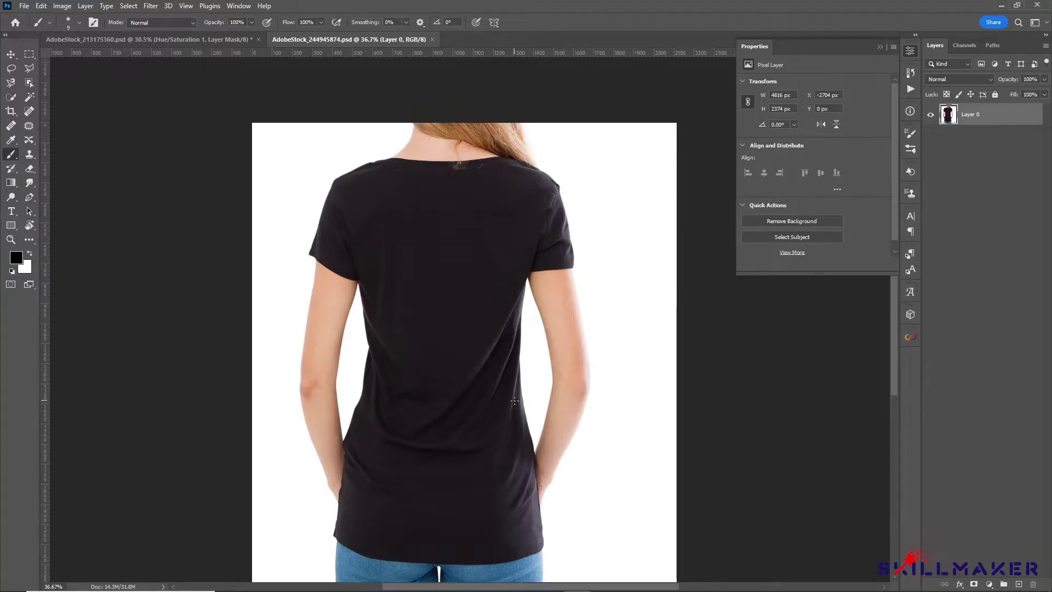
scroll(461, 412, "up", 1)
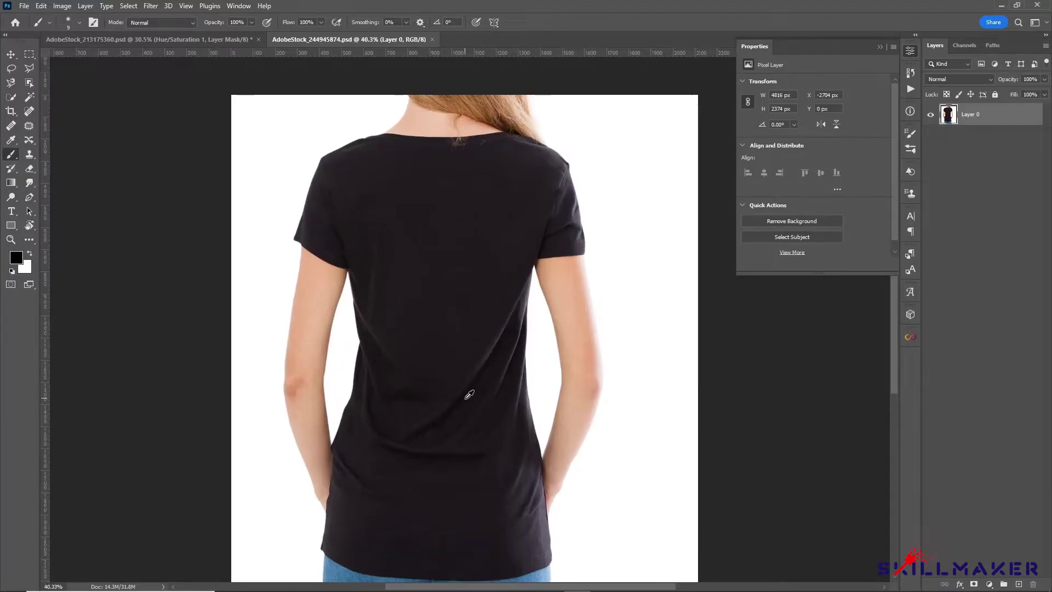
scroll(465, 398, "down", 1)
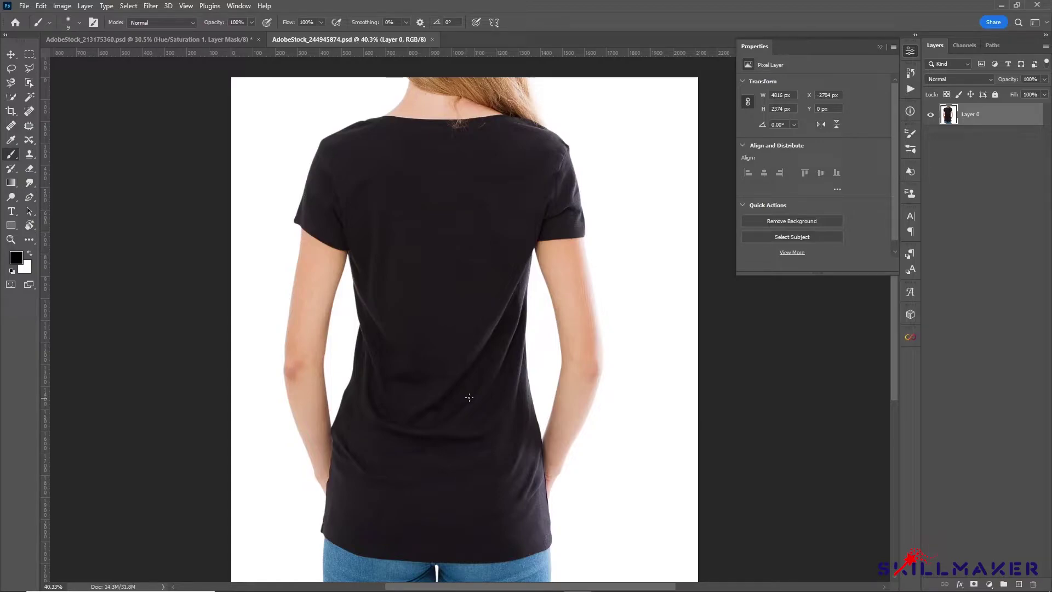
left_click(989, 46)
left_click(954, 66)
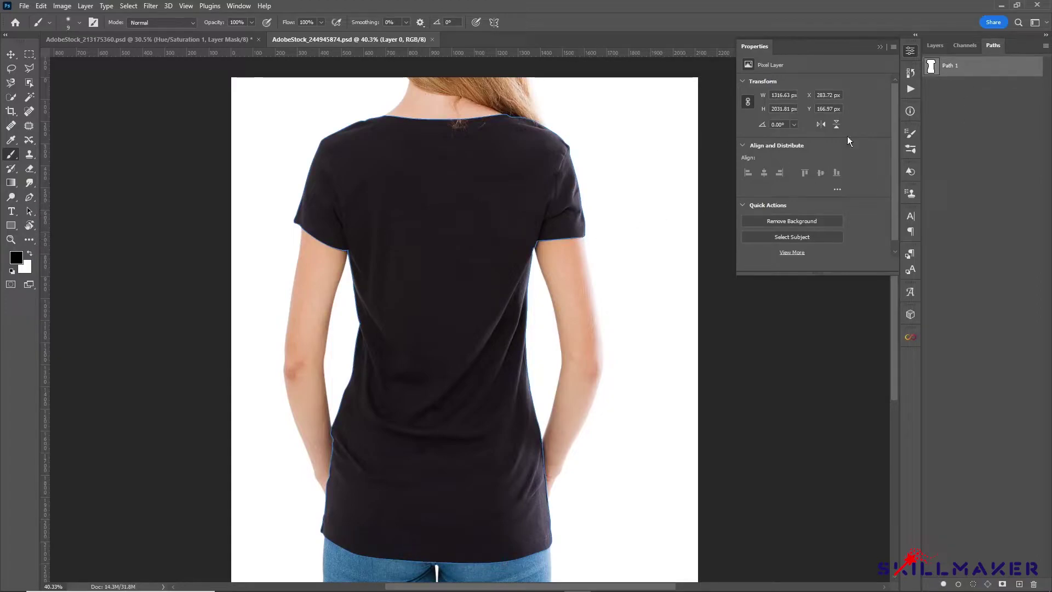
key("ctrl+Return")
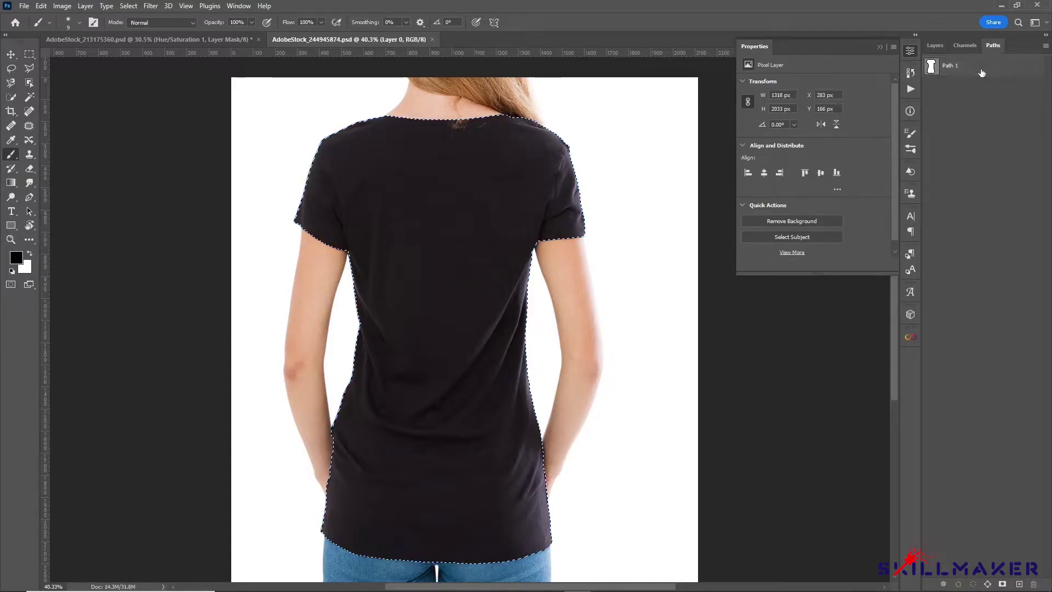
left_click(935, 45)
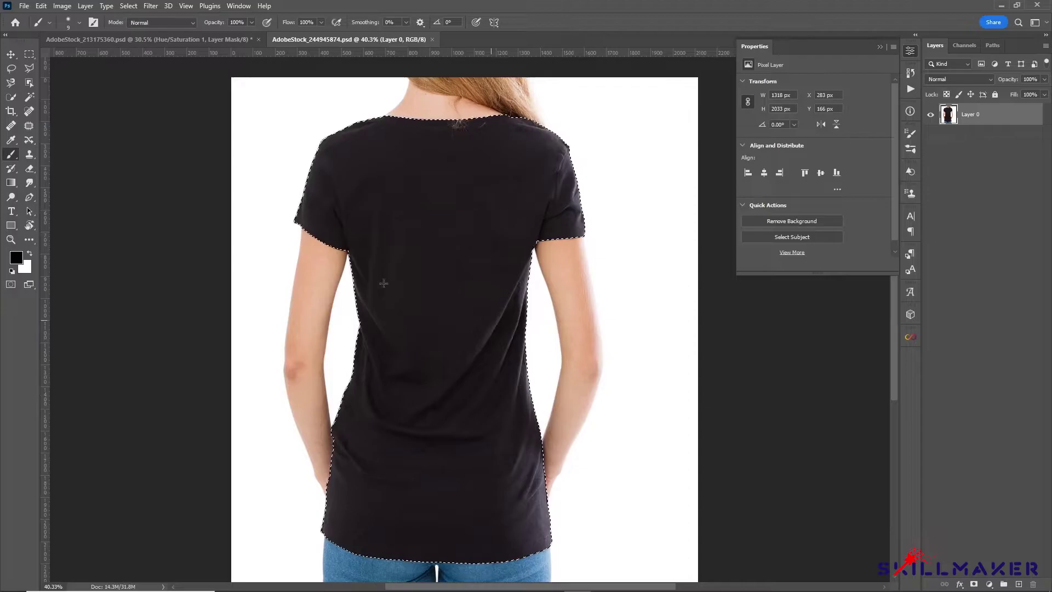
Step: Examine the black T-shirt's fabric texture and folds up close and as a whole
scroll(389, 190, "up", 2)
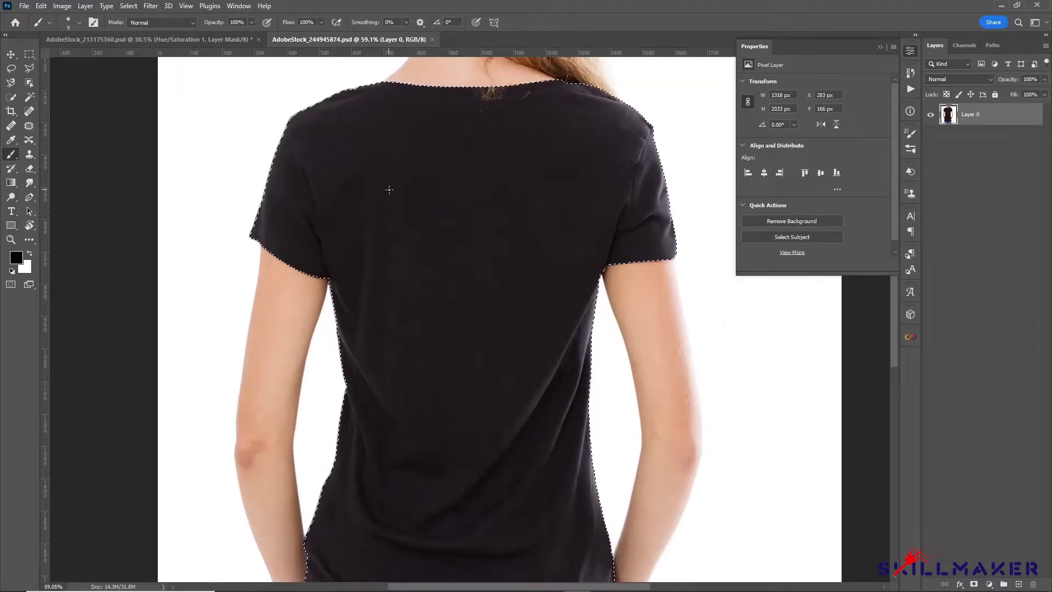
scroll(408, 211, "up", 1)
scroll(409, 210, "down", 3)
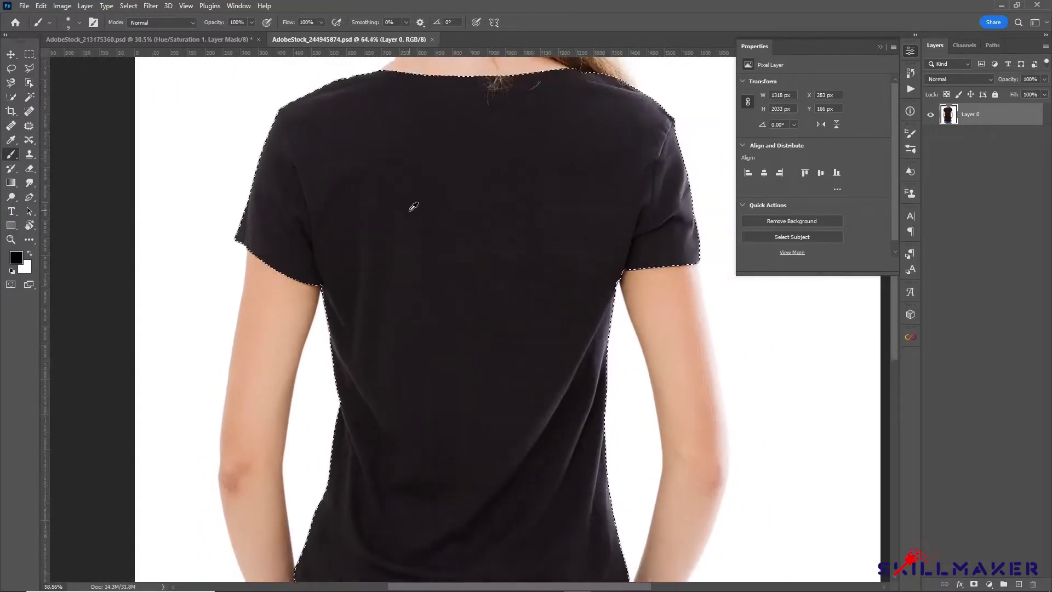
scroll(409, 211, "up", 5)
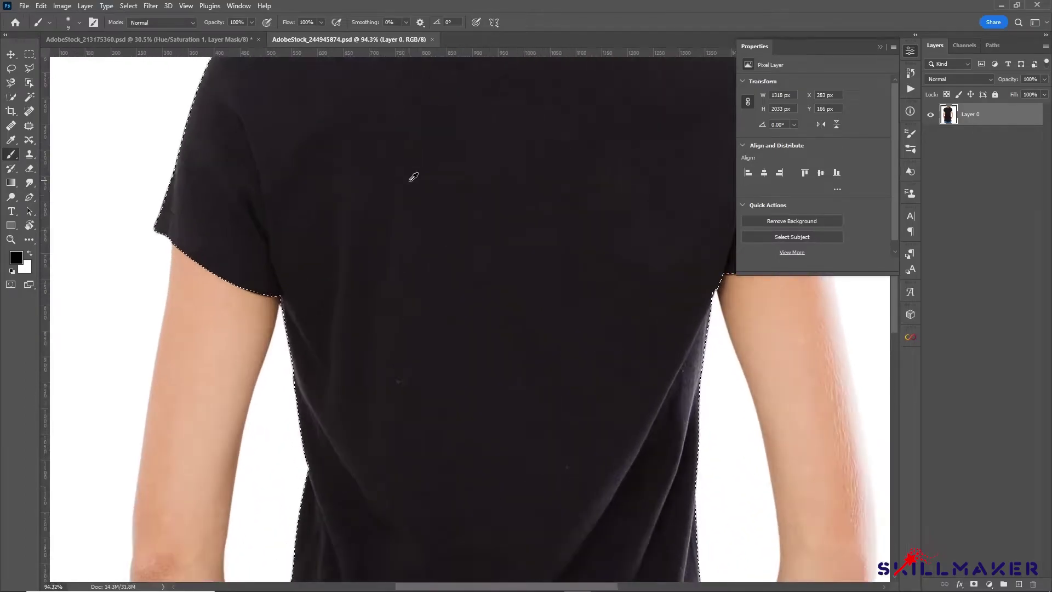
scroll(376, 250, "up", 3)
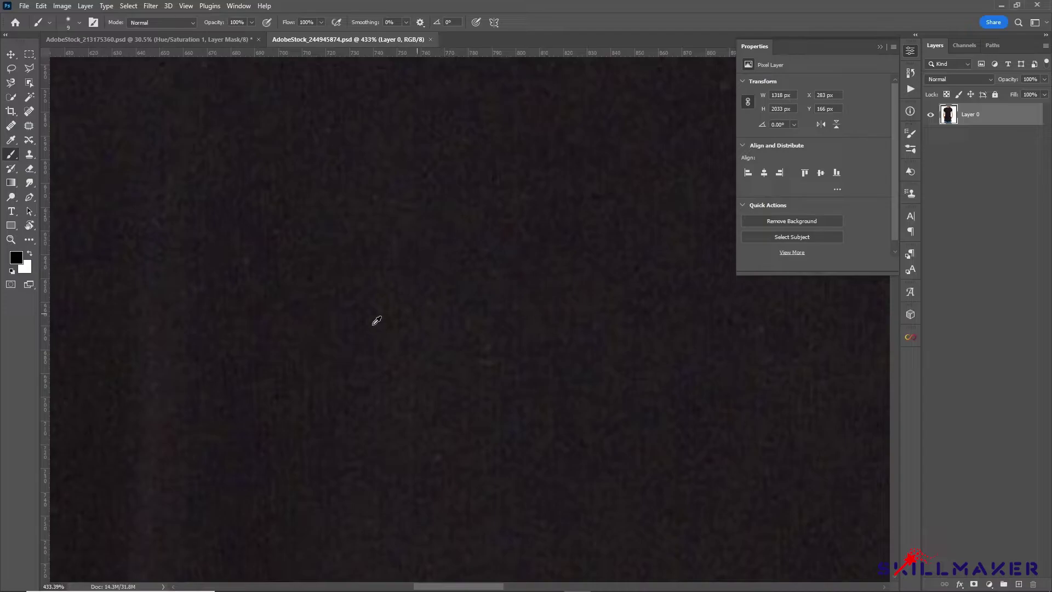
scroll(362, 318, "down", 7)
scroll(364, 321, "down", 3)
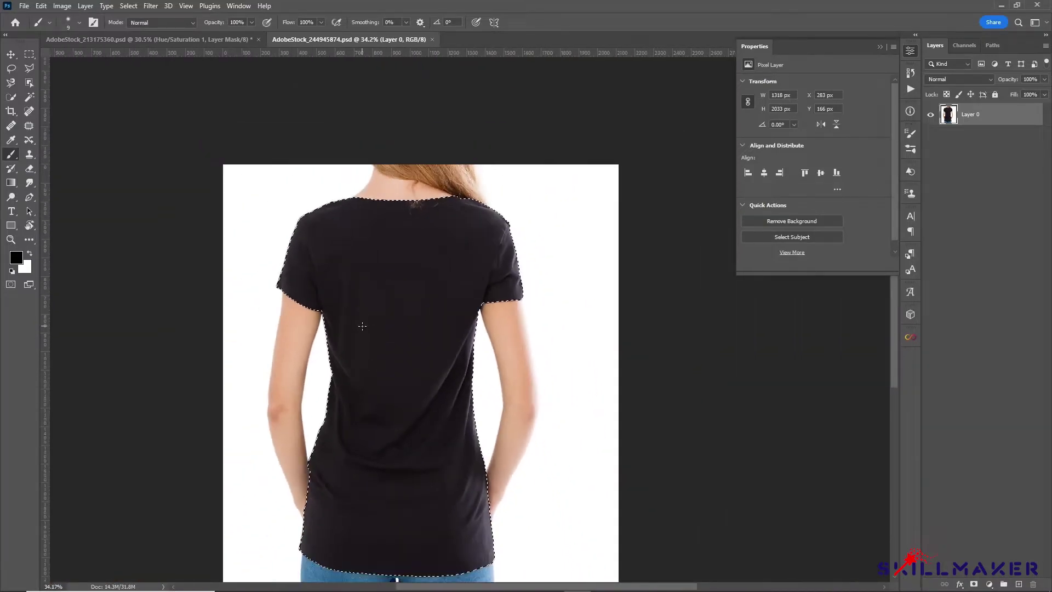
scroll(312, 307, "down", 1)
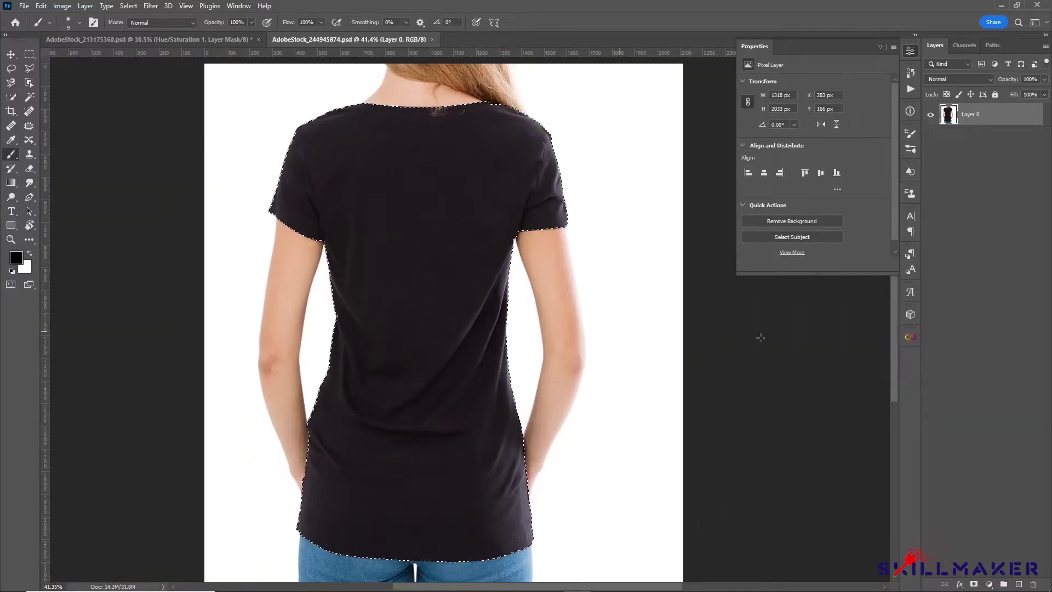
Step: Add a Hue/Saturation adjustment layer masked to the selected black T-shirt, with Saturation -100
left_click(991, 582)
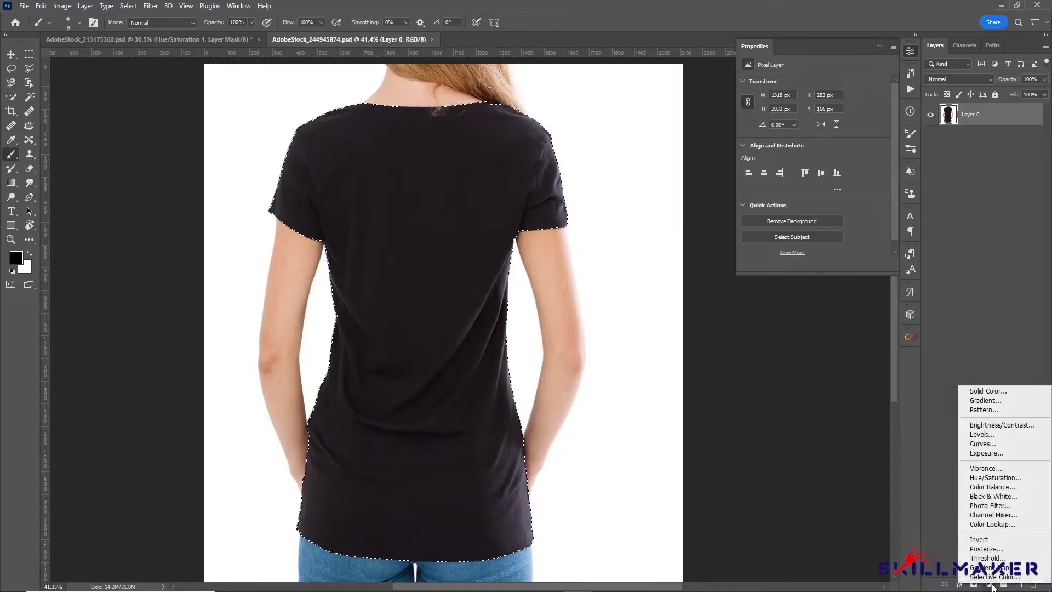
left_click(995, 477)
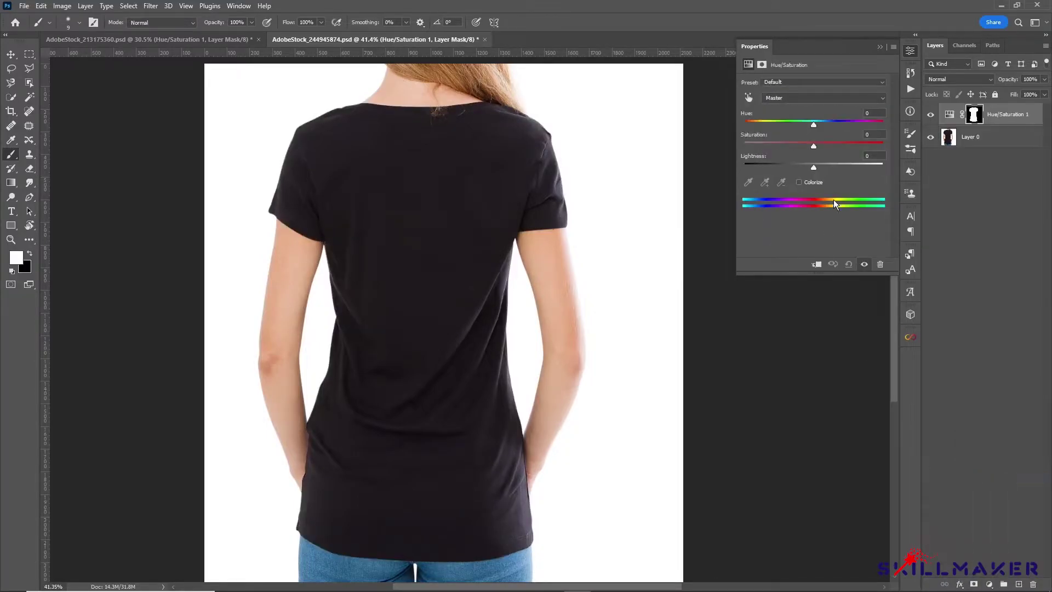
left_click_drag(812, 147, 738, 145)
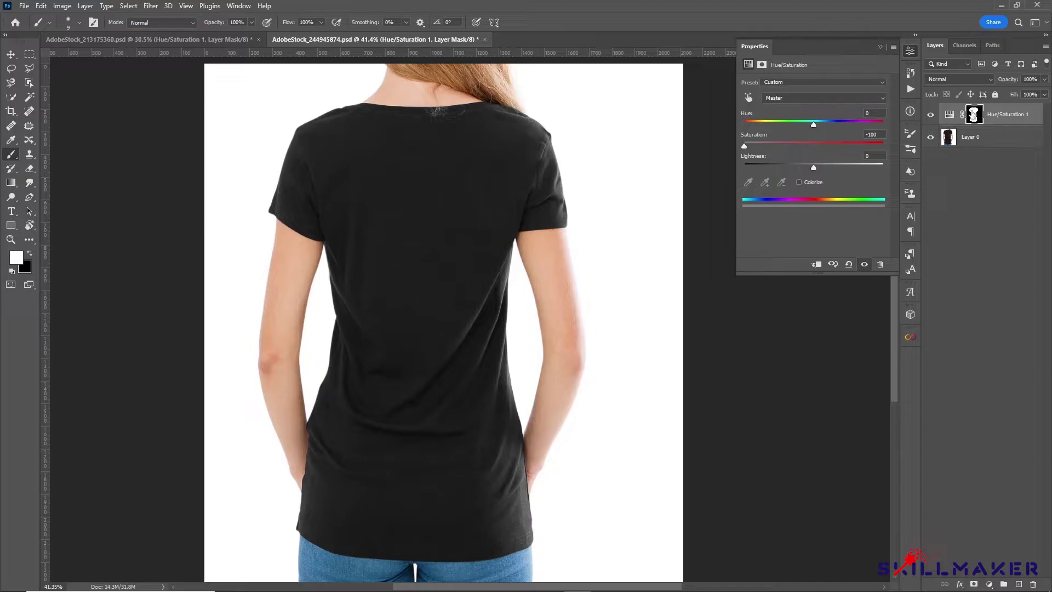
Step: Check the Hue/Saturation layer's mask, then group the layer and move its T-shirt mask onto the group
left_click(974, 115, "alt")
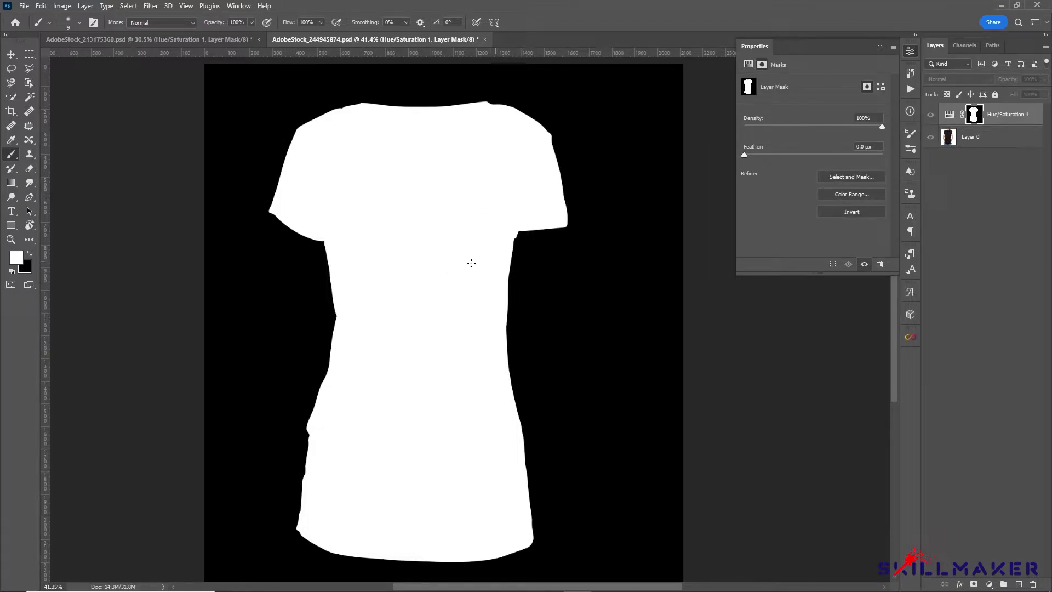
left_click(979, 121, "alt")
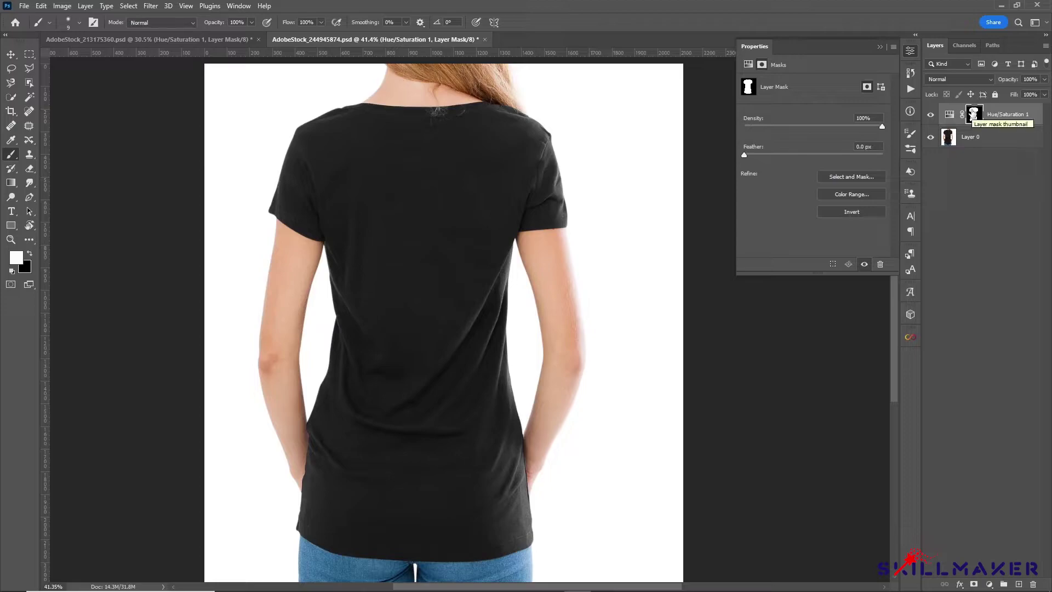
left_click(1010, 117)
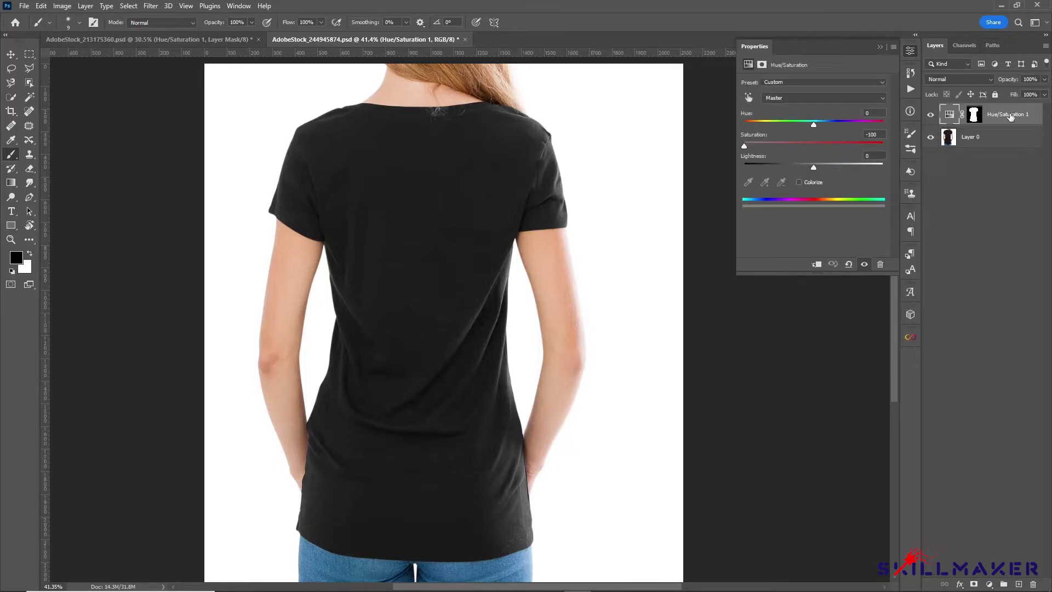
key("ctrl+g")
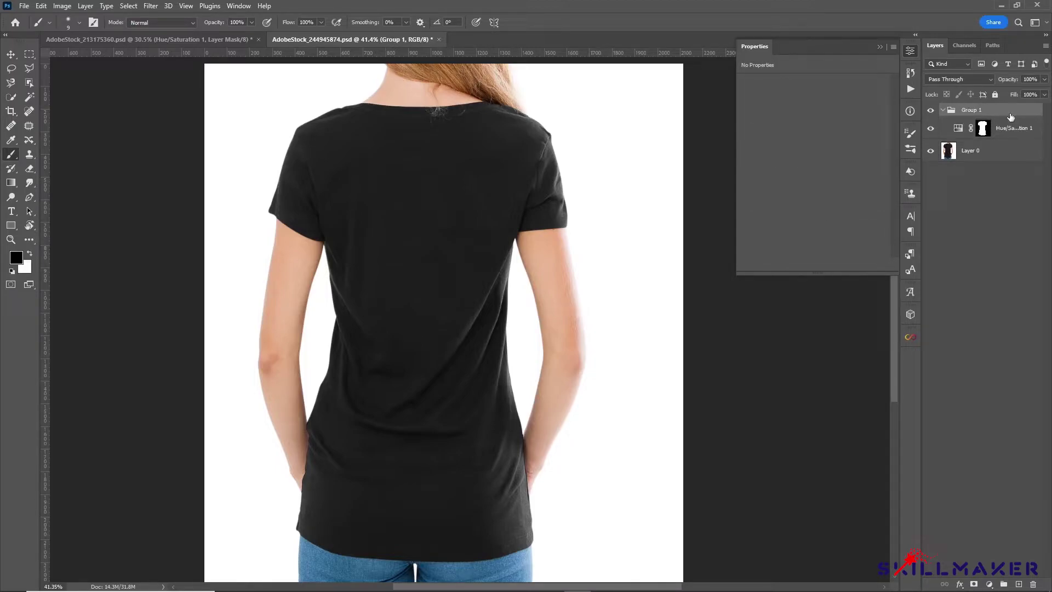
left_click(982, 130)
left_click_drag(981, 130, 980, 112)
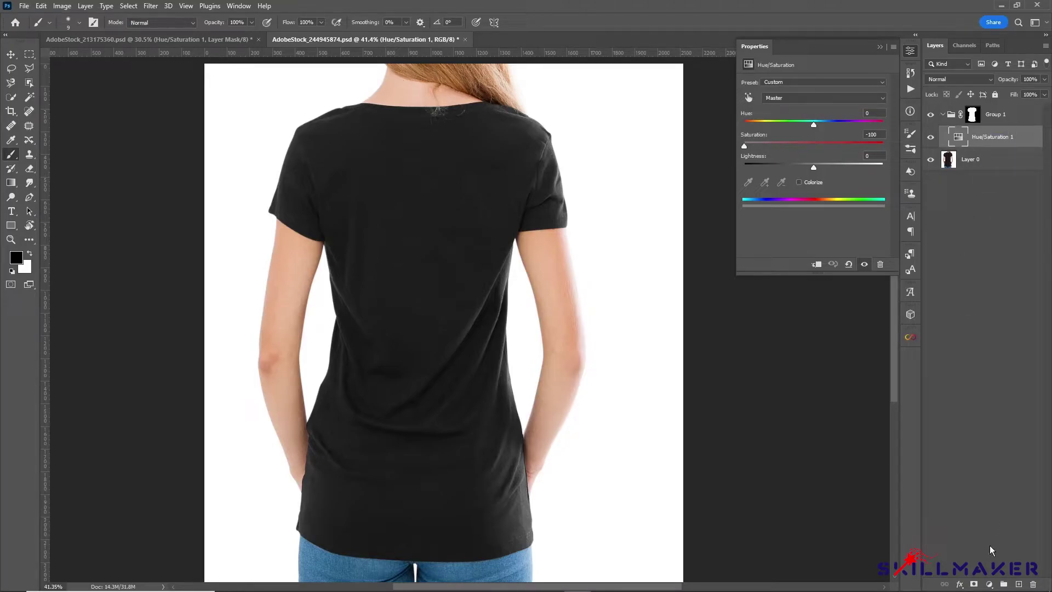
Step: Add a Curves adjustment above the Hue/Saturation layer inside the group, with the white point at Input 94, Output 255
left_click(988, 584)
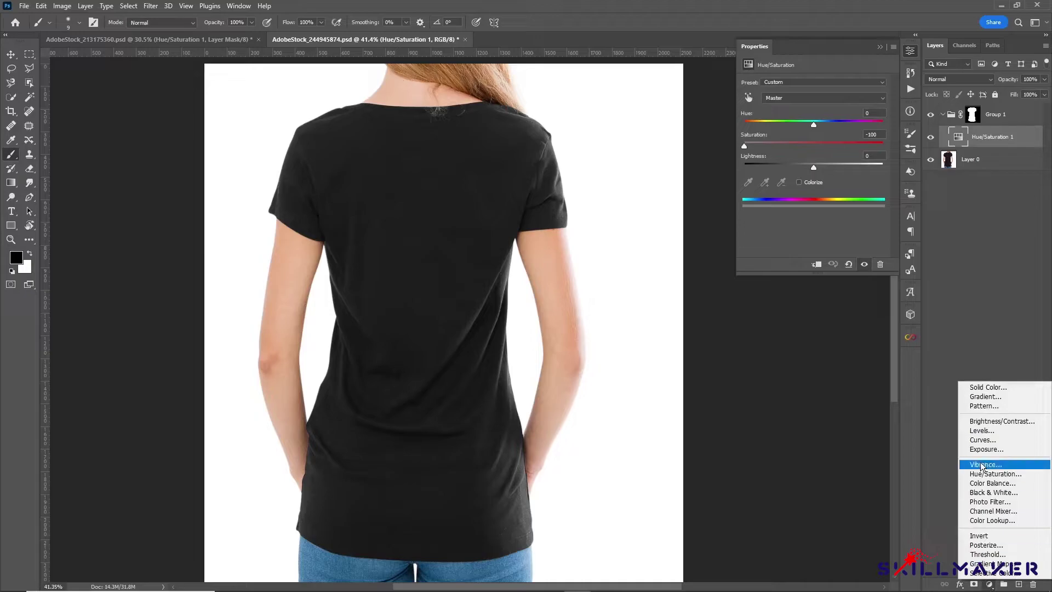
left_click(981, 441)
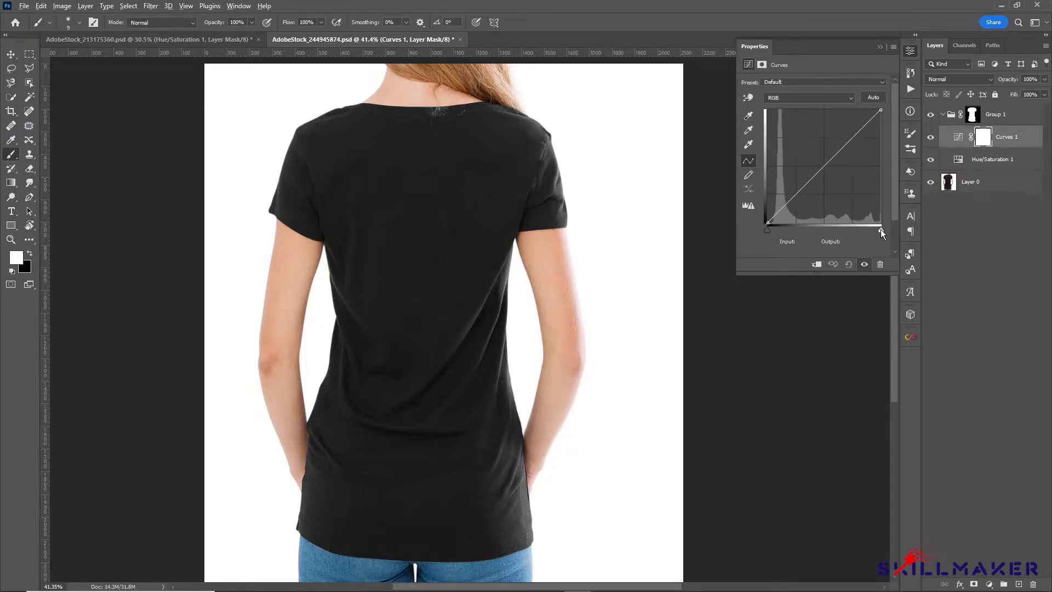
left_click_drag(879, 229, 810, 224)
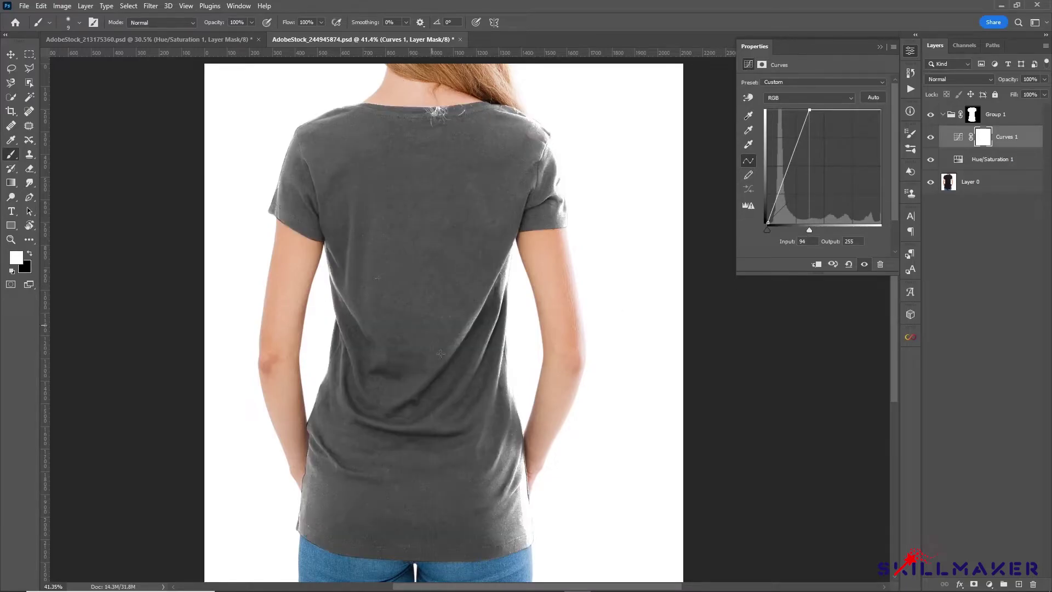
Step: Add a second Curves adjustment in the group with the white point at Input 195, Output 255, and compare the shirt without it
scroll(470, 521, "down", 1)
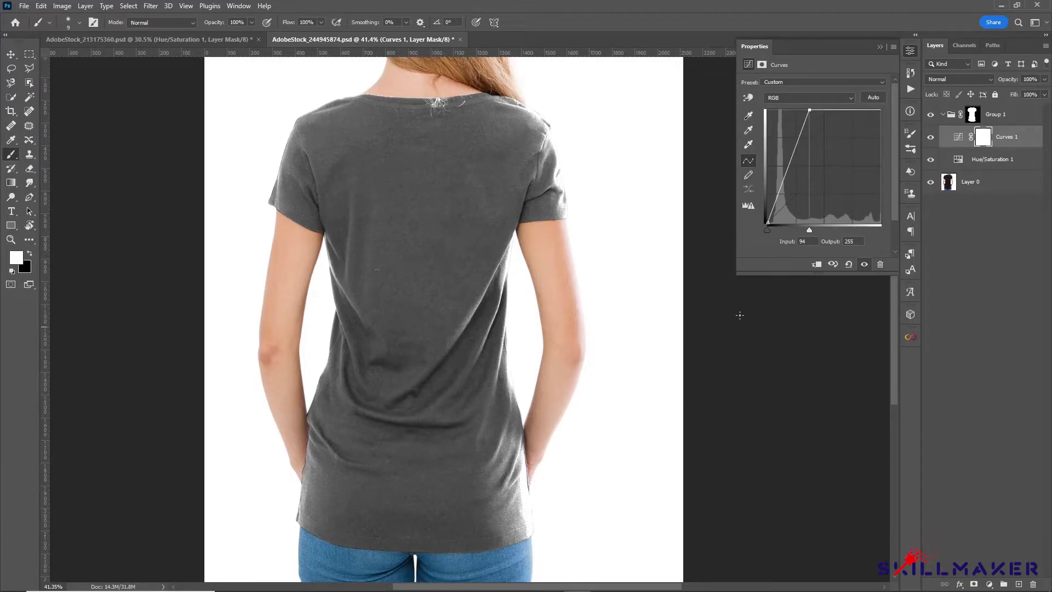
left_click(989, 585)
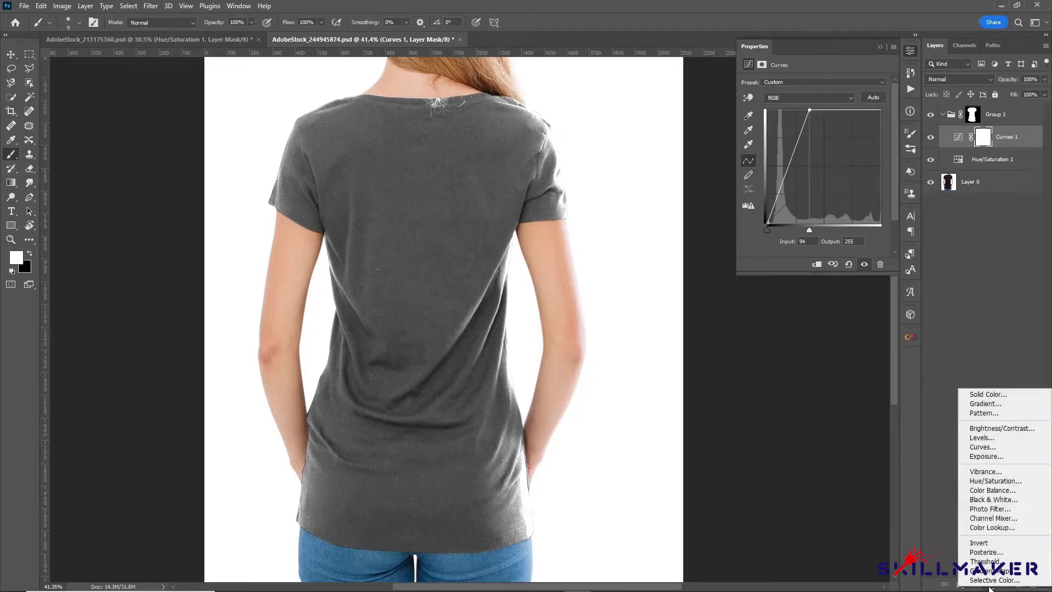
left_click(951, 448)
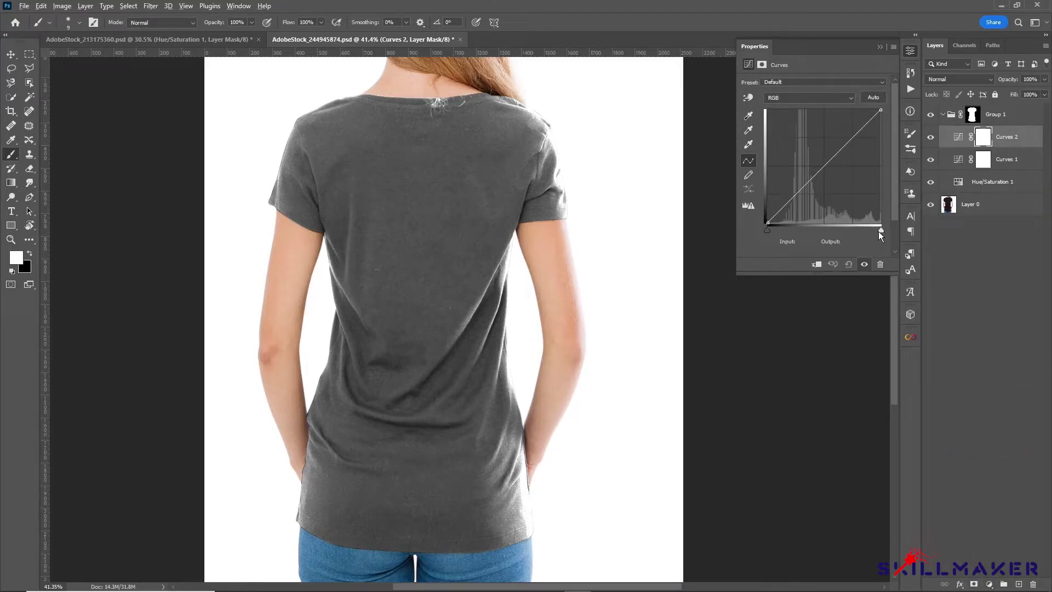
left_click_drag(881, 229, 853, 229)
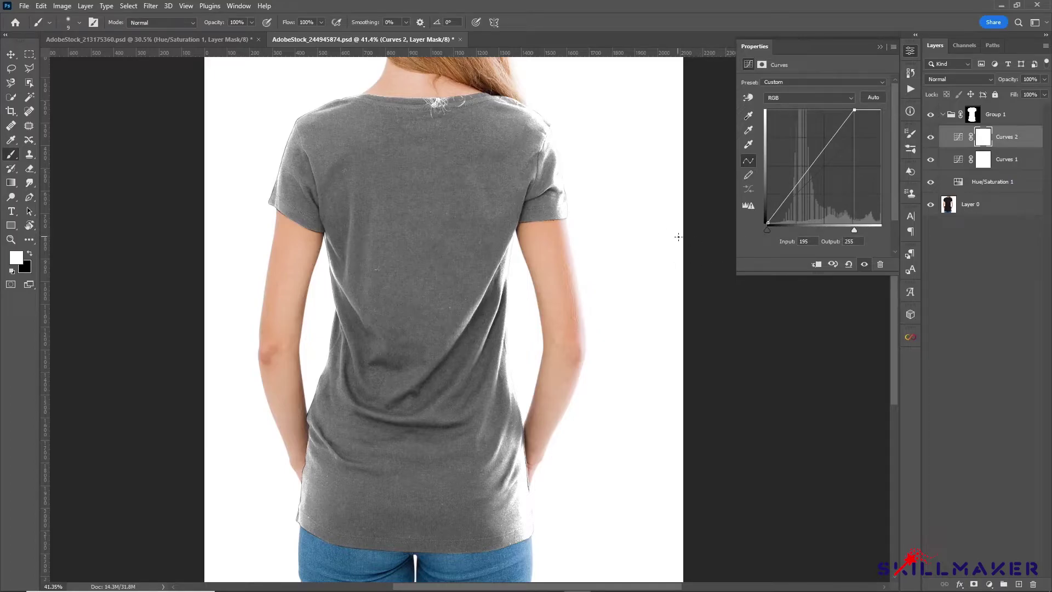
left_click(930, 138)
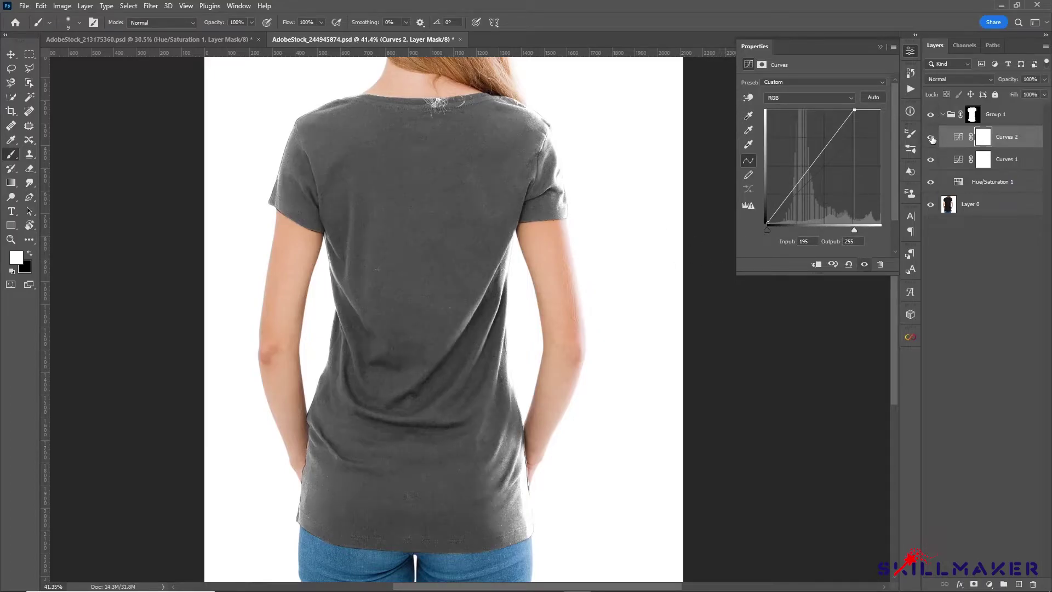
left_click(930, 138)
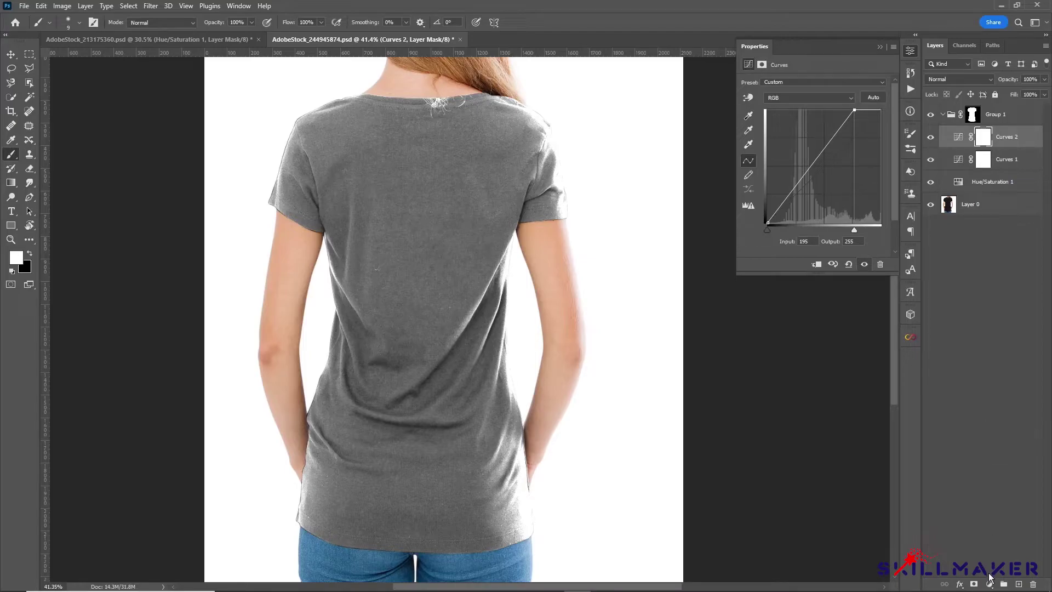
Step: Add a third Curves adjustment on top in the group, raising the midtones with a point at Input 85, Output 145
left_click(990, 583)
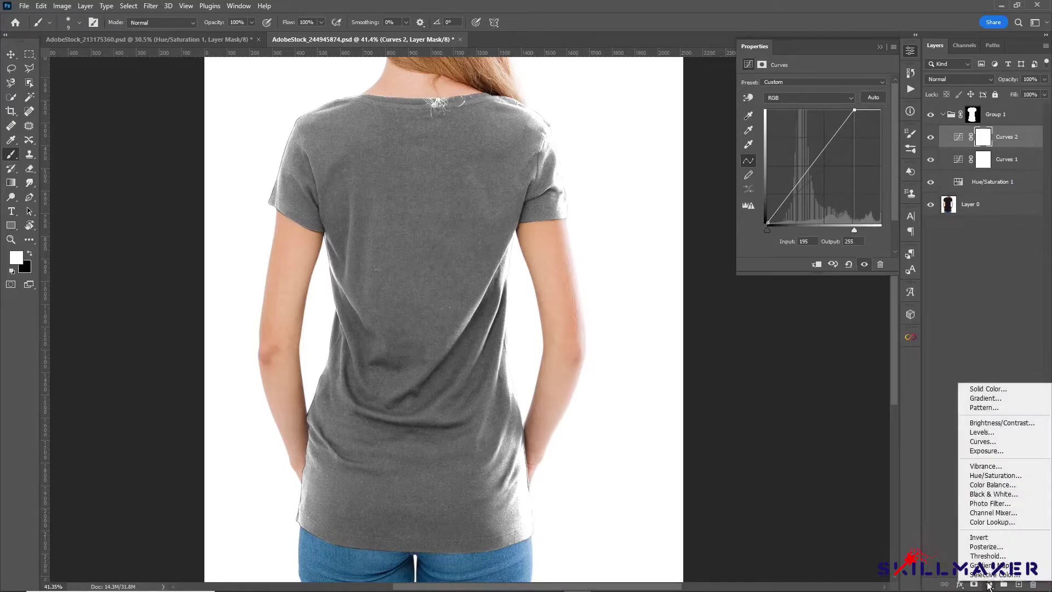
left_click(981, 442)
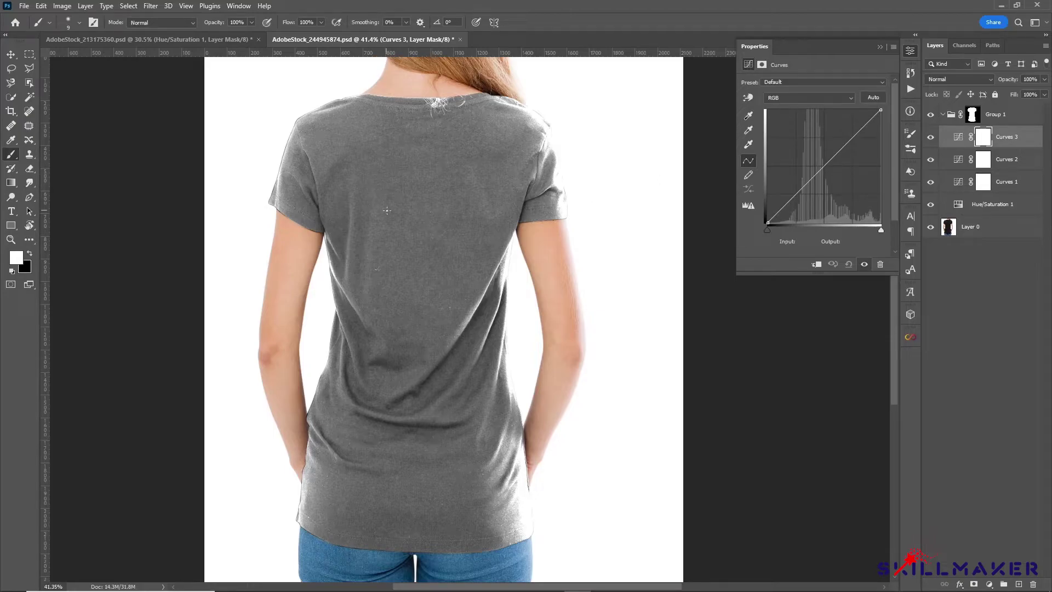
left_click(824, 164)
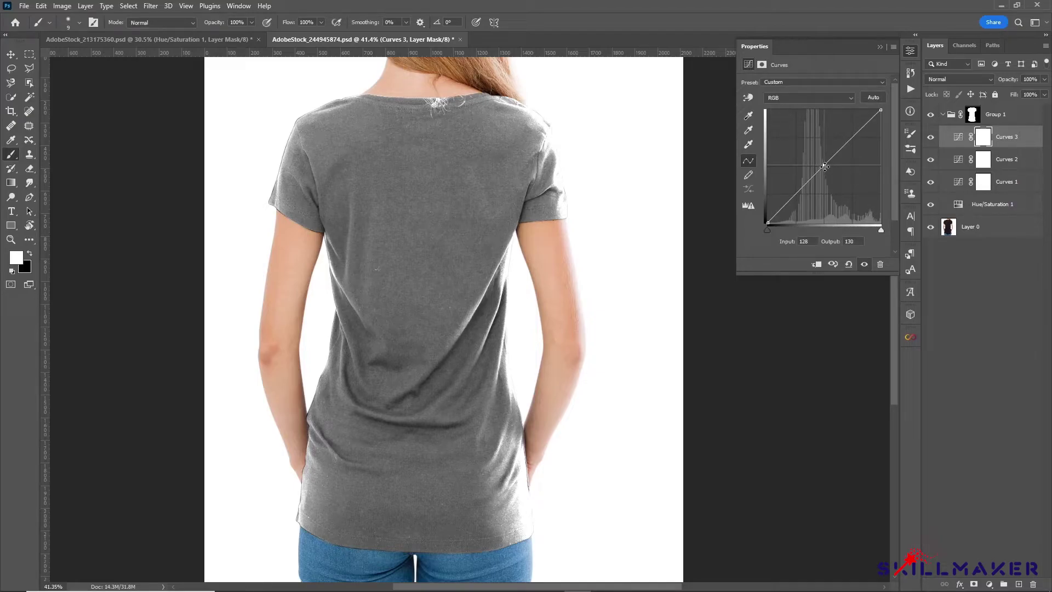
left_click_drag(824, 165, 805, 158)
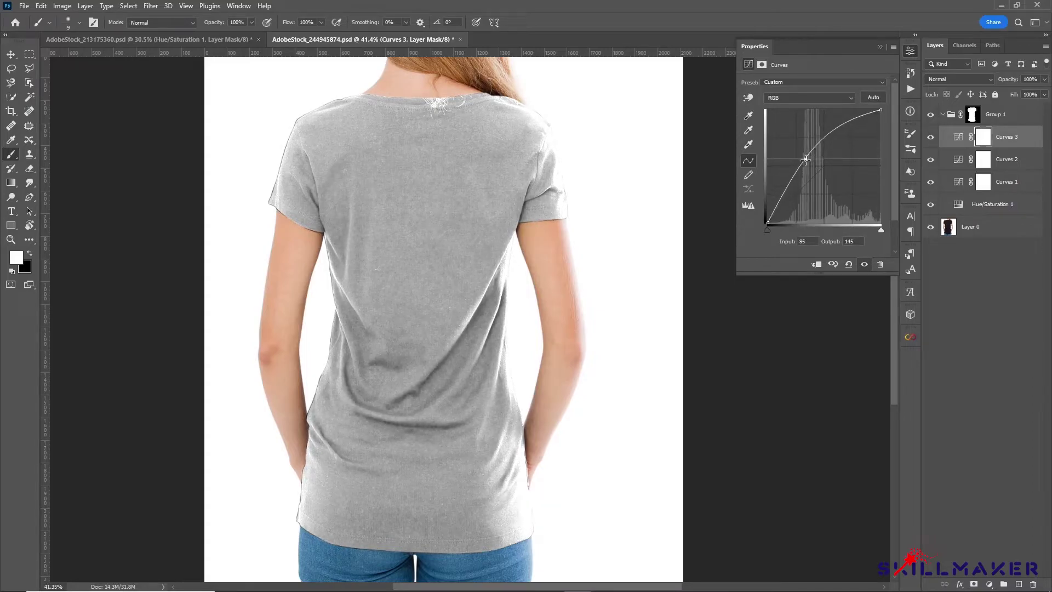
scroll(517, 271, "up", 1)
scroll(490, 264, "down", 1)
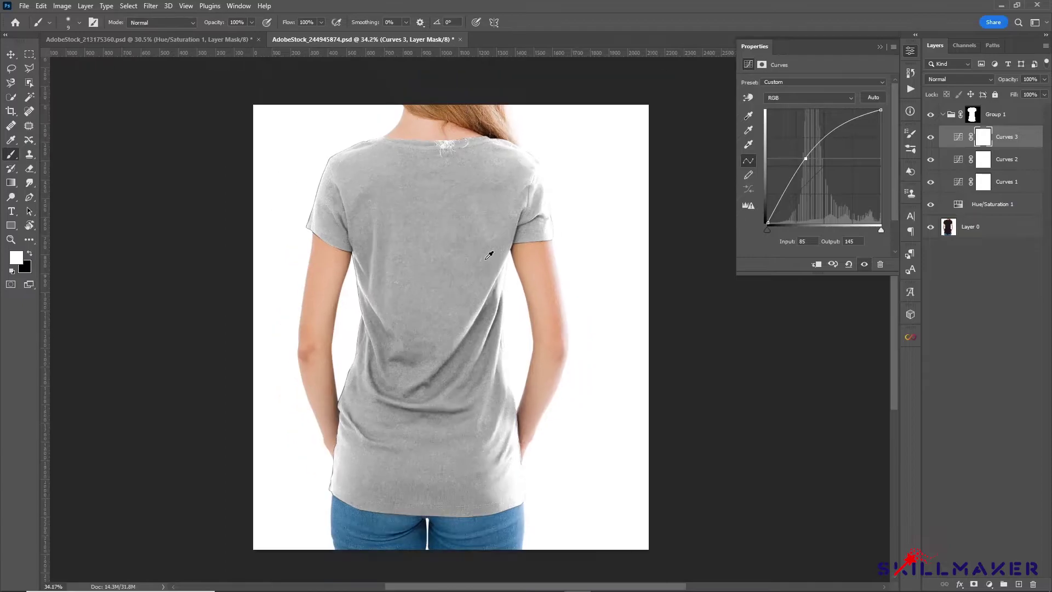
scroll(478, 252, "up", 1)
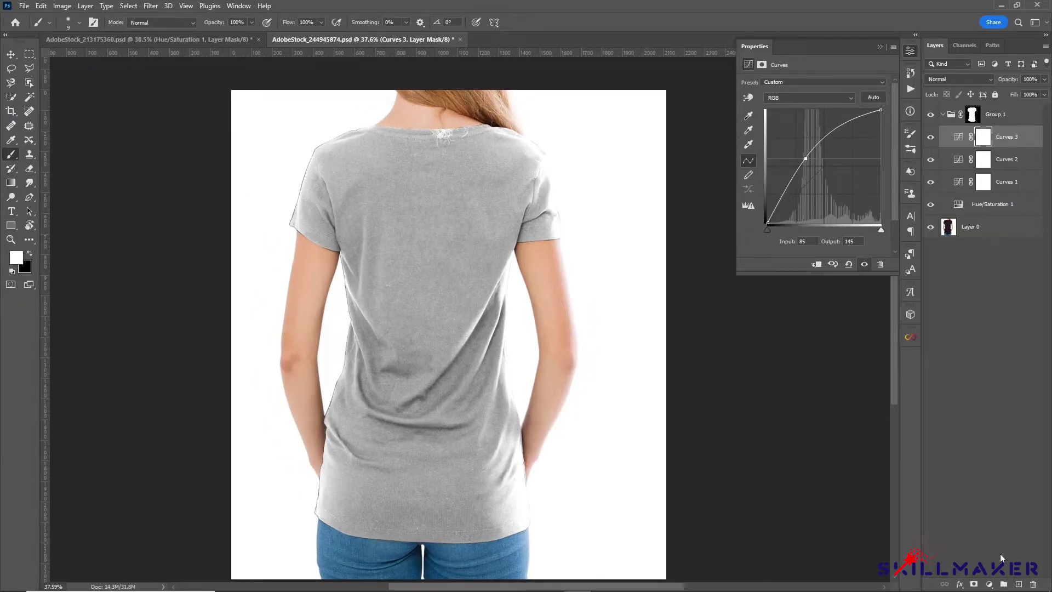
Step: Add a fourth Curves adjustment on top in the group, raising the midtones with a point at Input 99, Output 152
left_click(989, 584)
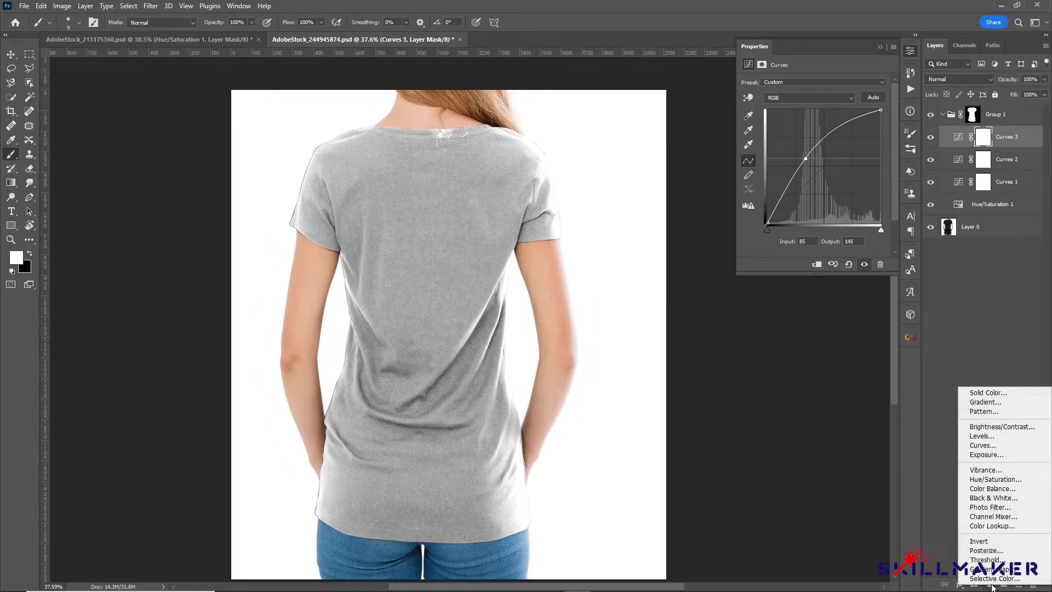
left_click(982, 445)
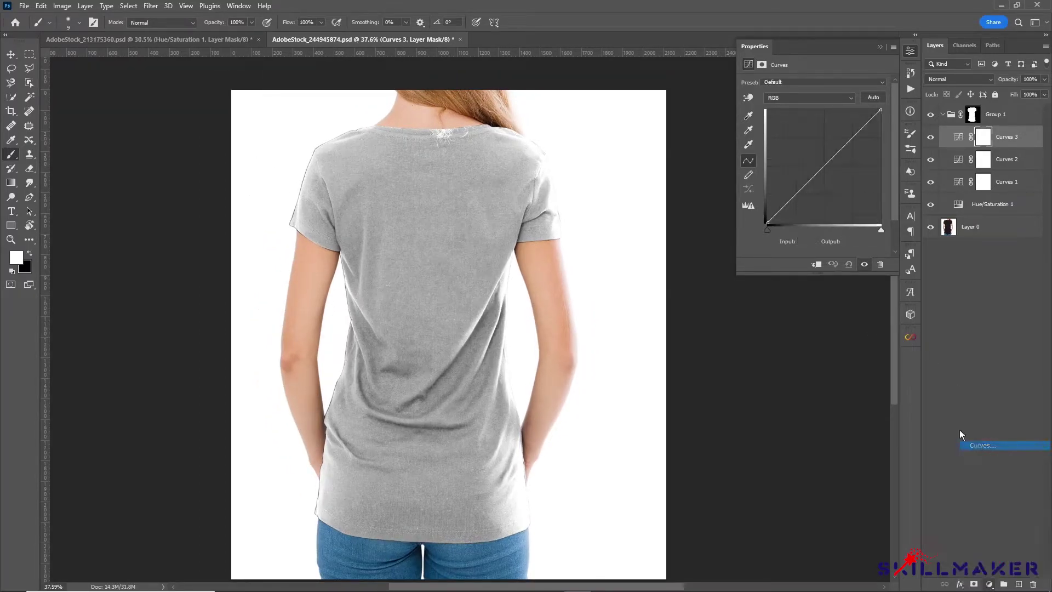
left_click(824, 169)
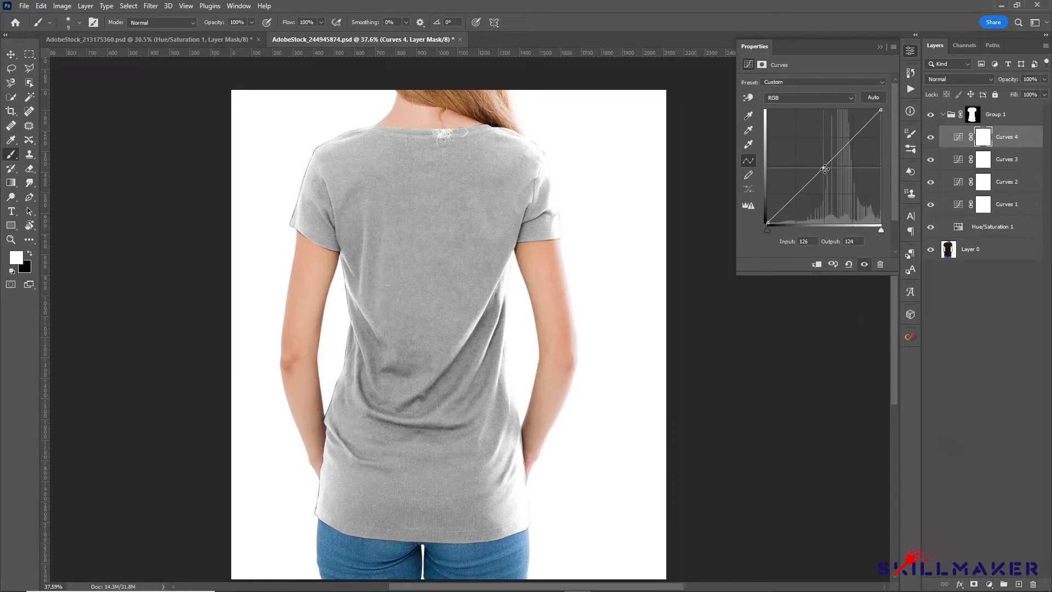
left_click_drag(825, 169, 812, 156)
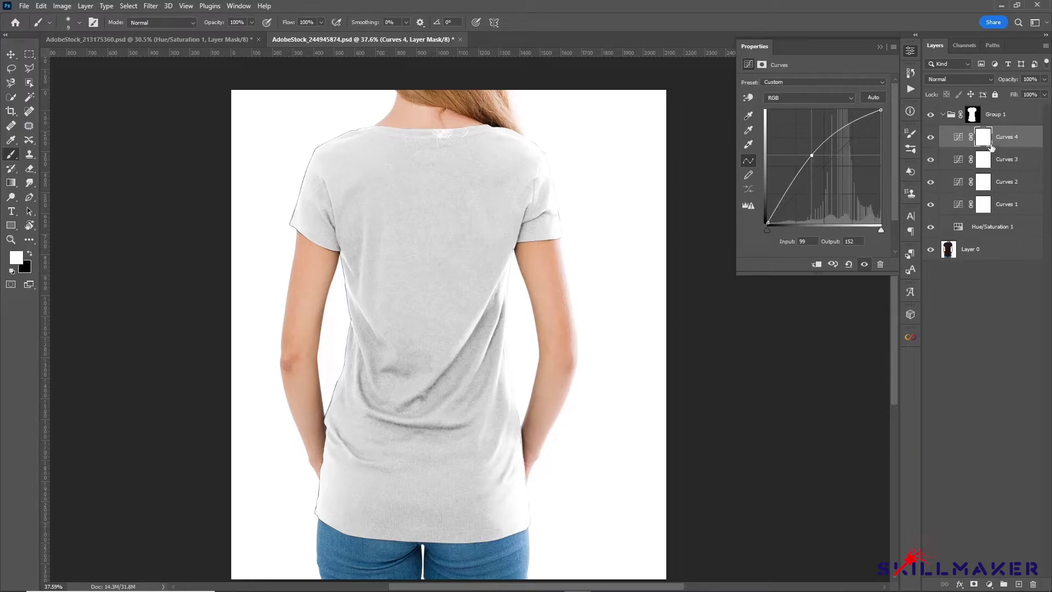
Step: Limit the fourth Curves layer with Blend If, splitting the Underlying Layer highlight slider to 13 / 254
double_click(1033, 137)
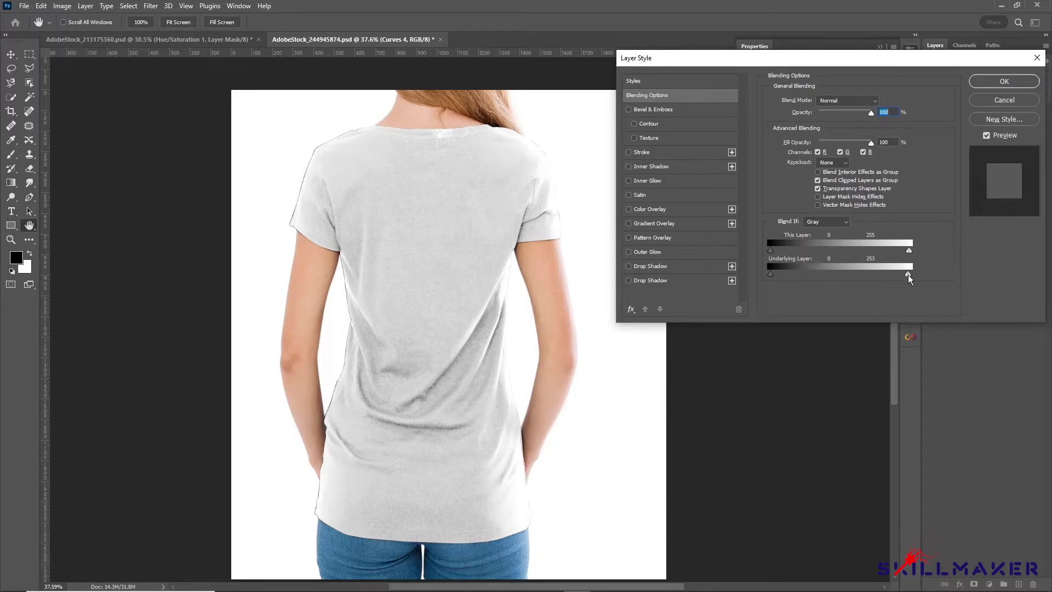
left_click_drag(896, 276, 865, 275)
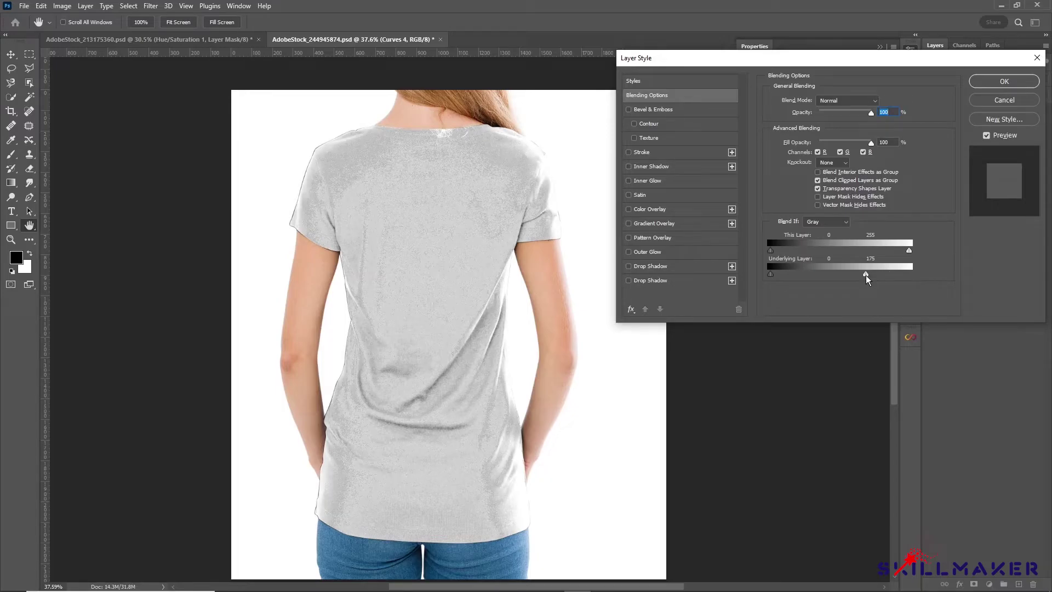
key("alt")
left_click_drag(866, 274, 778, 271)
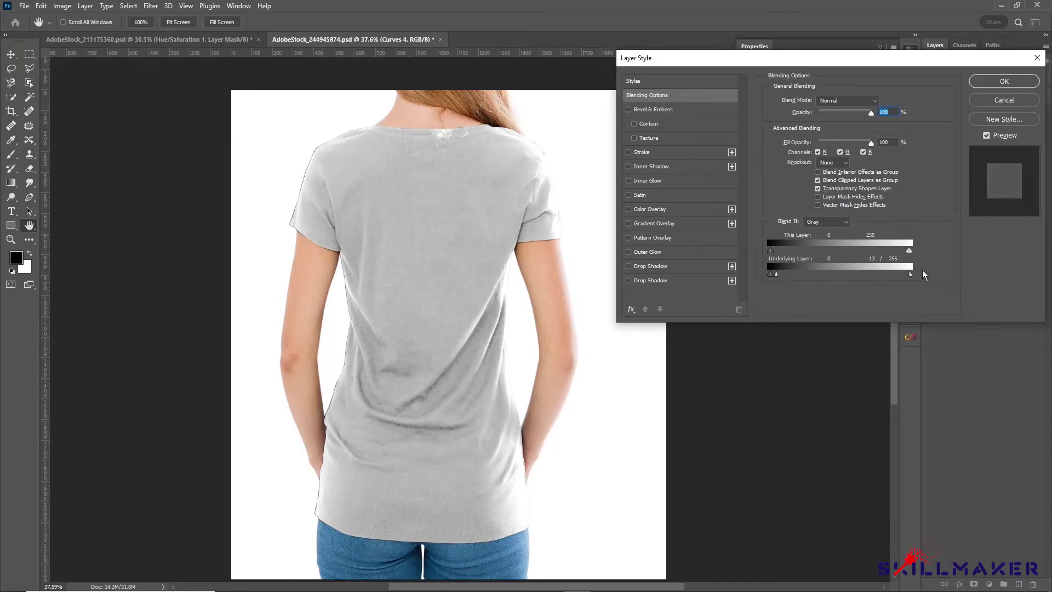
mouse_move(911, 274)
left_mouse_down()
mouse_move(898, 278)
mouse_move(910, 278)
left_mouse_up()
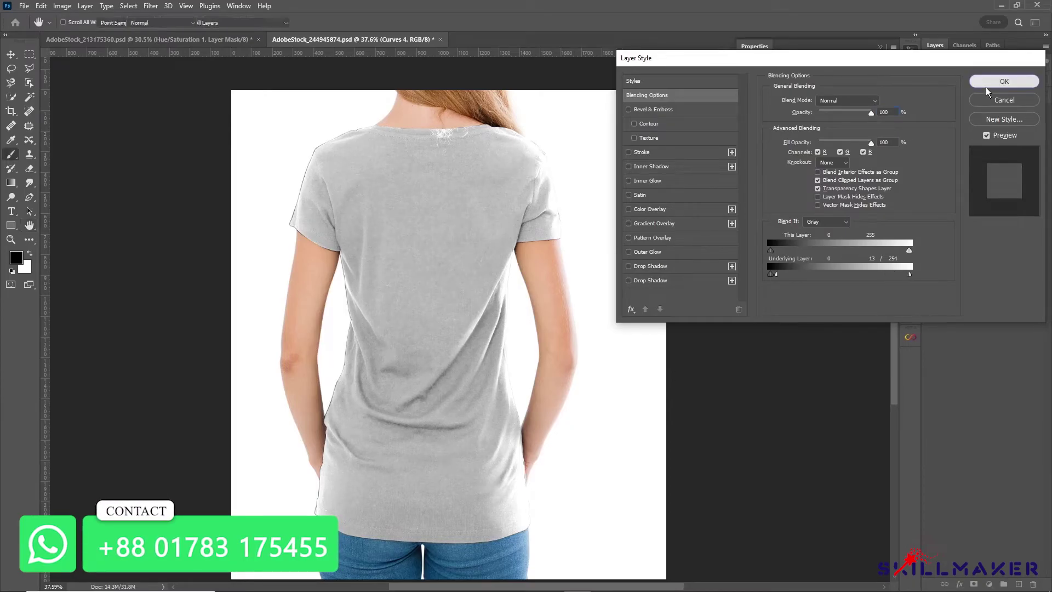
left_click(989, 83)
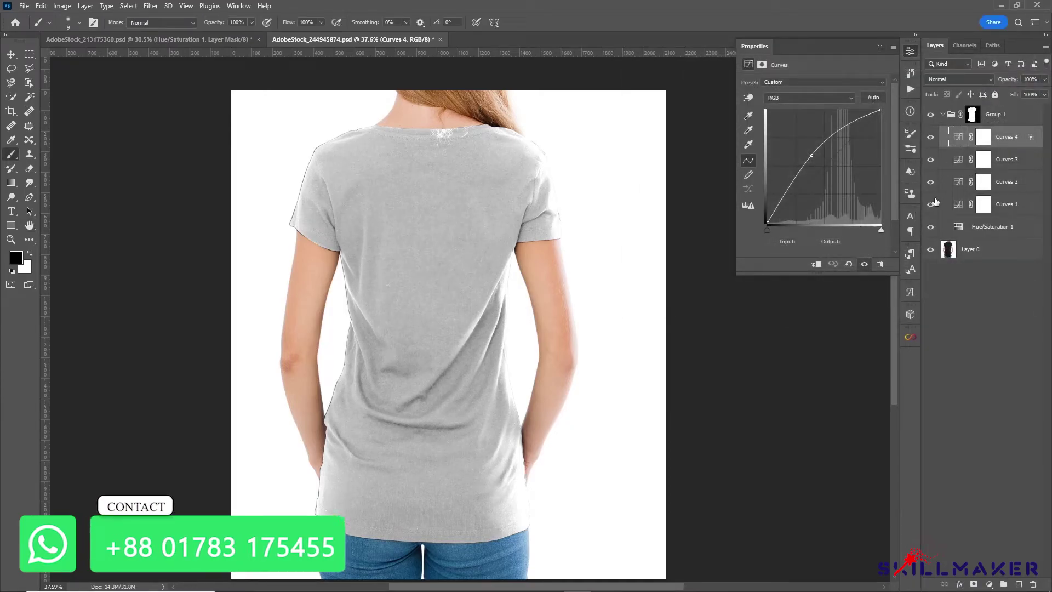
Step: Add a fifth Curves adjustment on top in the group, raising the midtones with a point at Input 89, Output 166
left_click(989, 585)
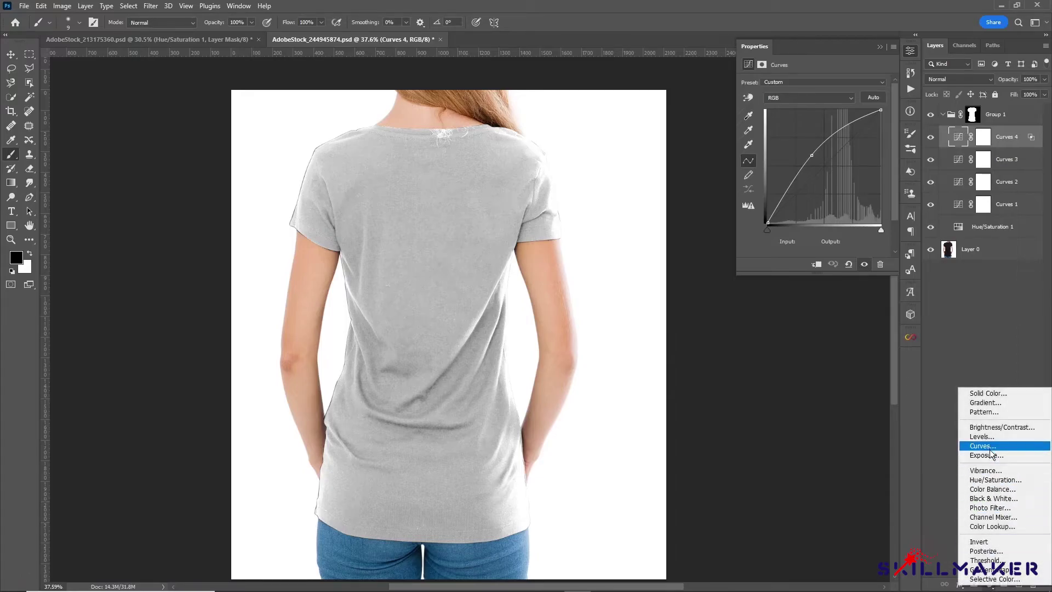
left_click(978, 443)
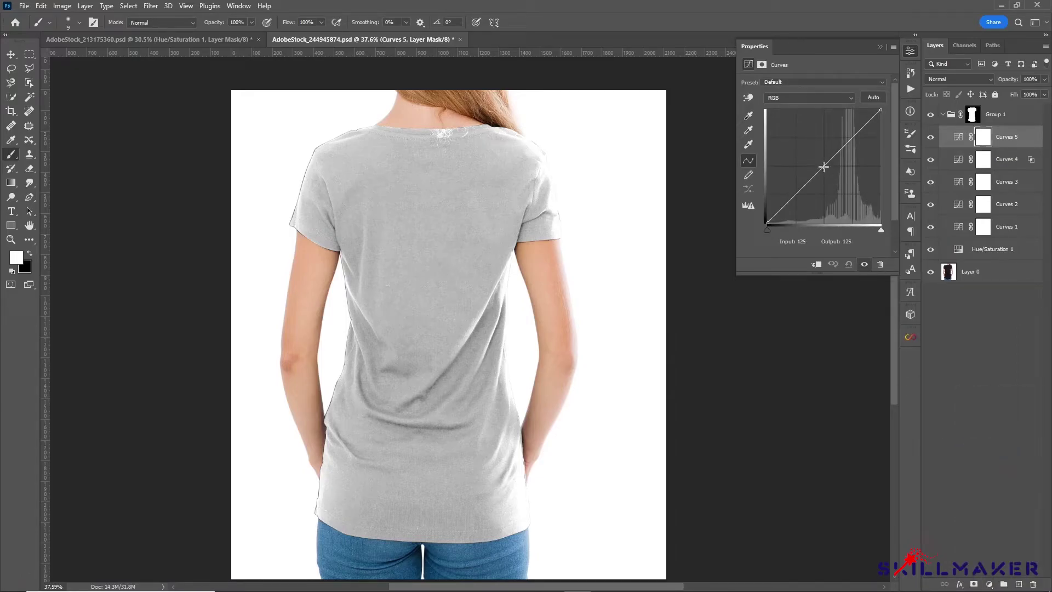
left_click_drag(822, 168, 808, 149)
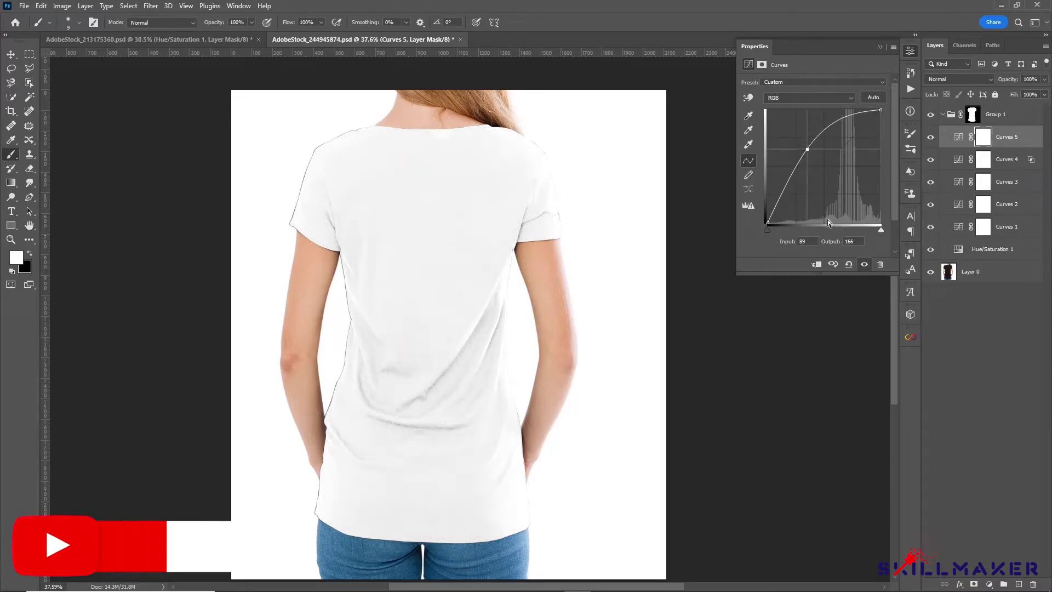
Step: Limit the fifth Curves layer with Blend If, splitting the Underlying Layer highlight slider to 29 / 228
double_click(1028, 137)
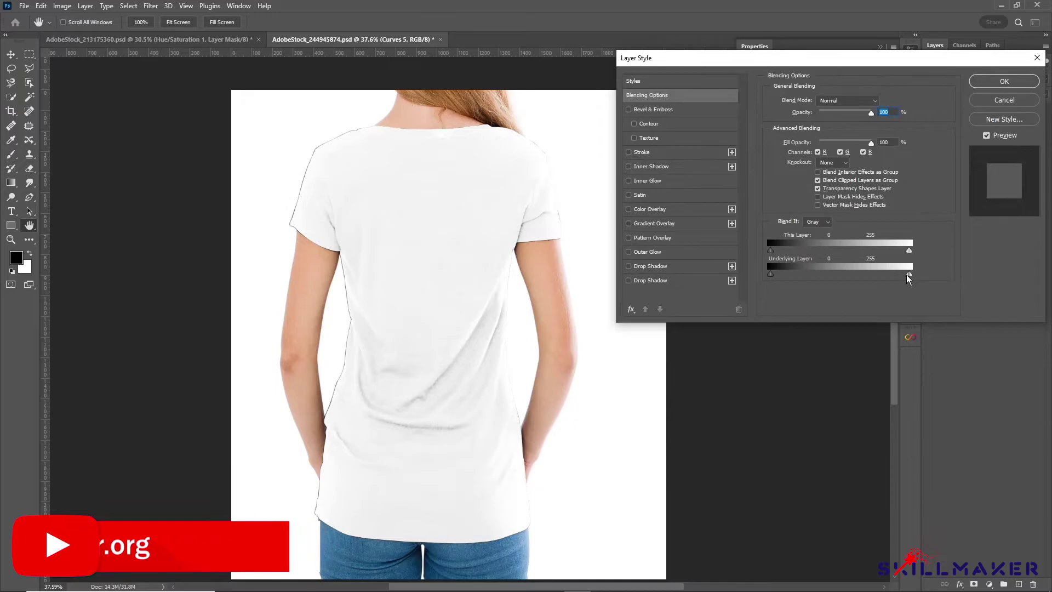
left_click_drag(910, 277, 814, 294)
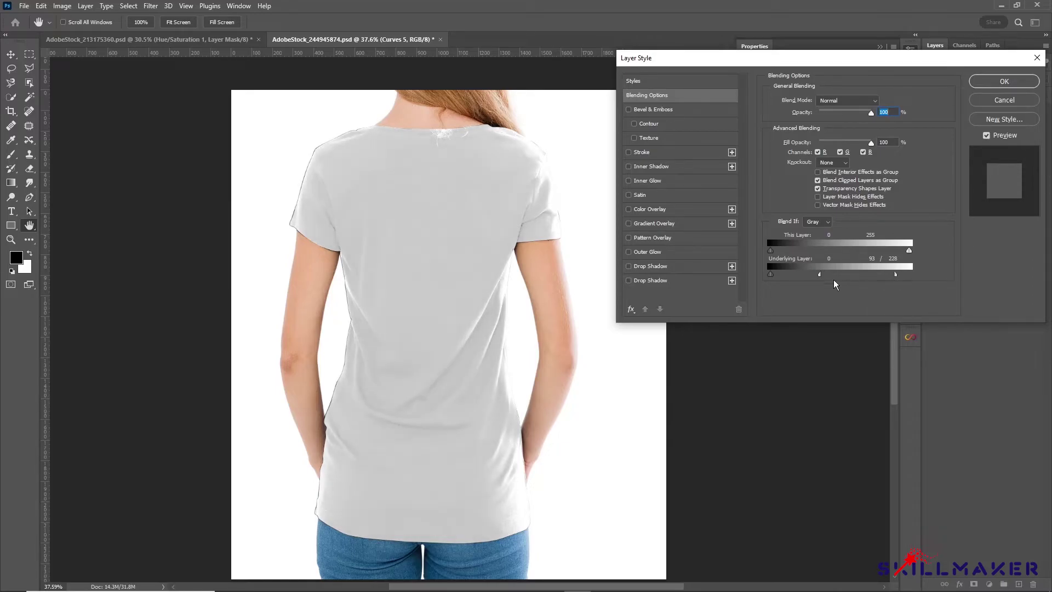
left_click_drag(820, 276, 790, 274)
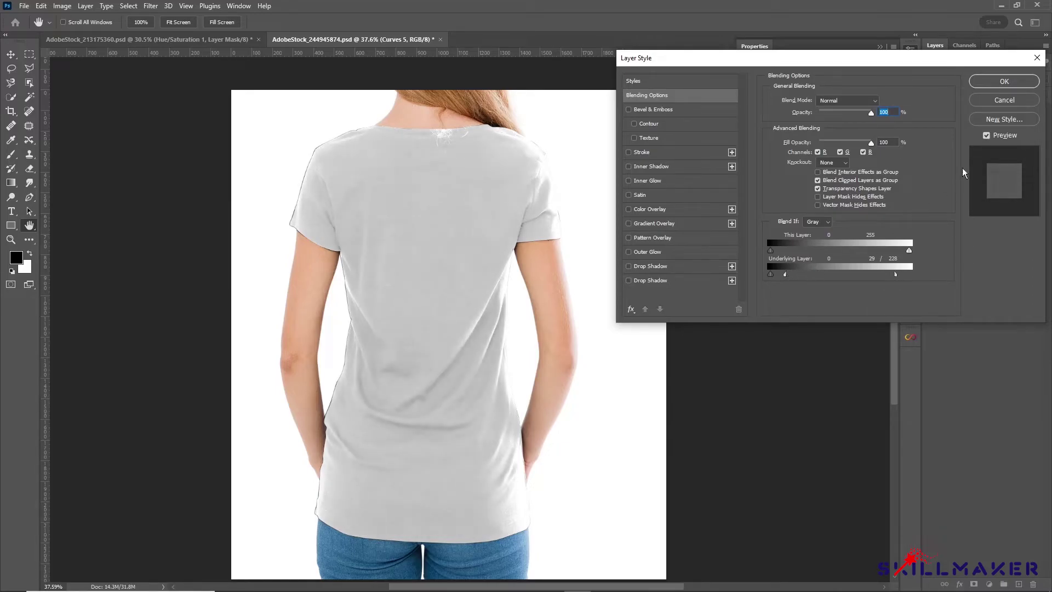
left_click(1003, 82)
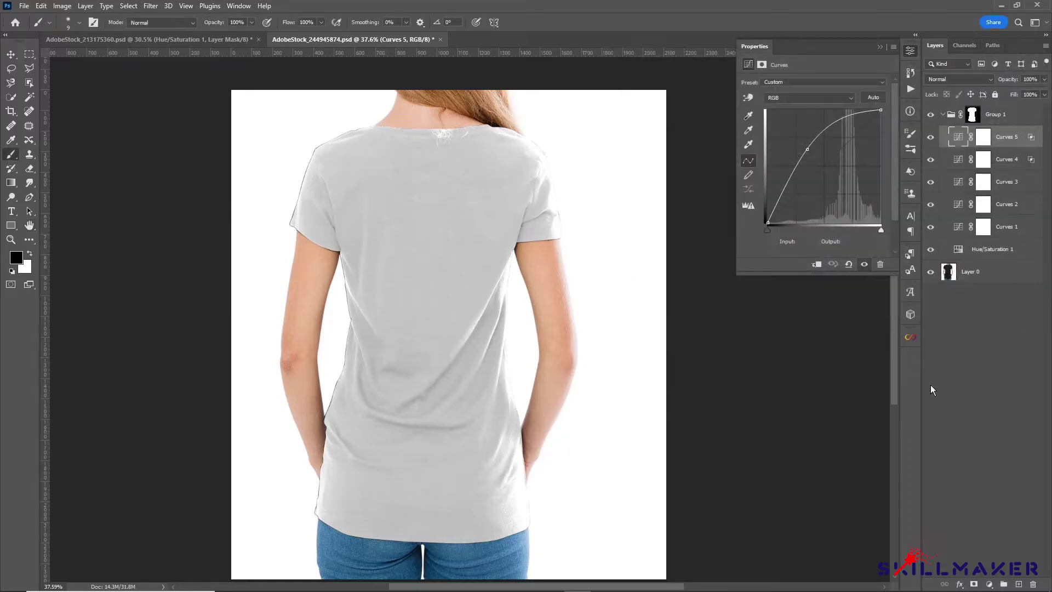
Step: Add a Brightness/Contrast adjustment above the fifth Curves layer in the group, with Brightness 11
left_click_drag(476, 421, 479, 383)
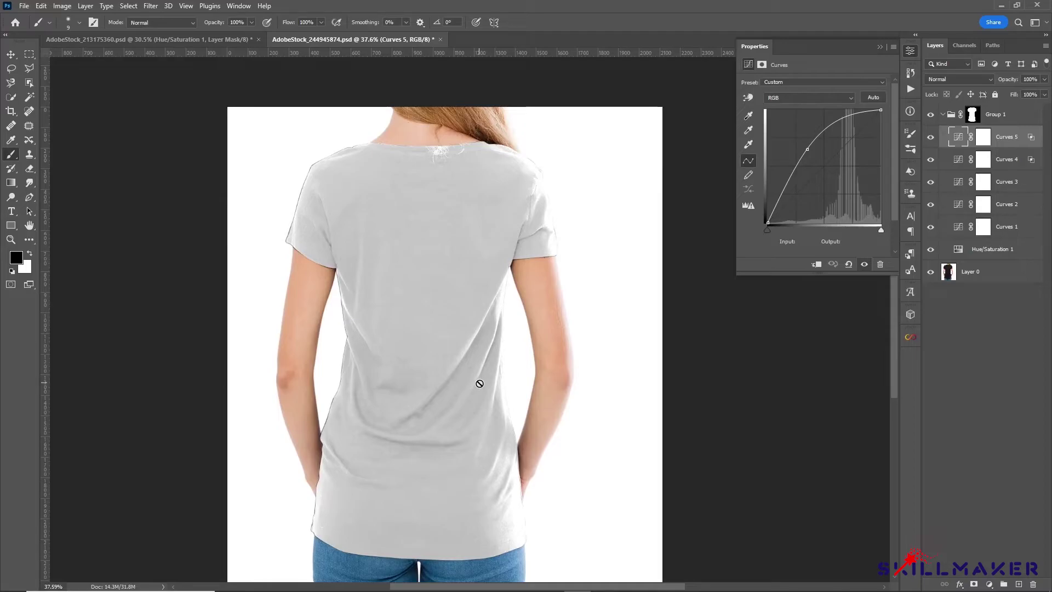
scroll(481, 381, "down", 1)
left_click_drag(483, 379, 477, 373)
scroll(469, 376, "up", 1)
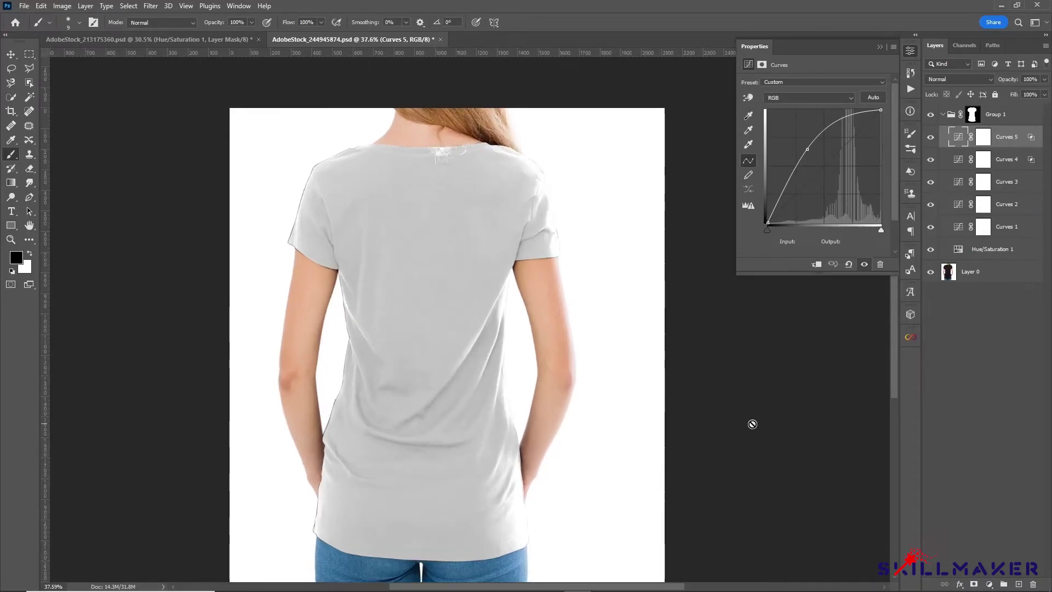
left_click(988, 583)
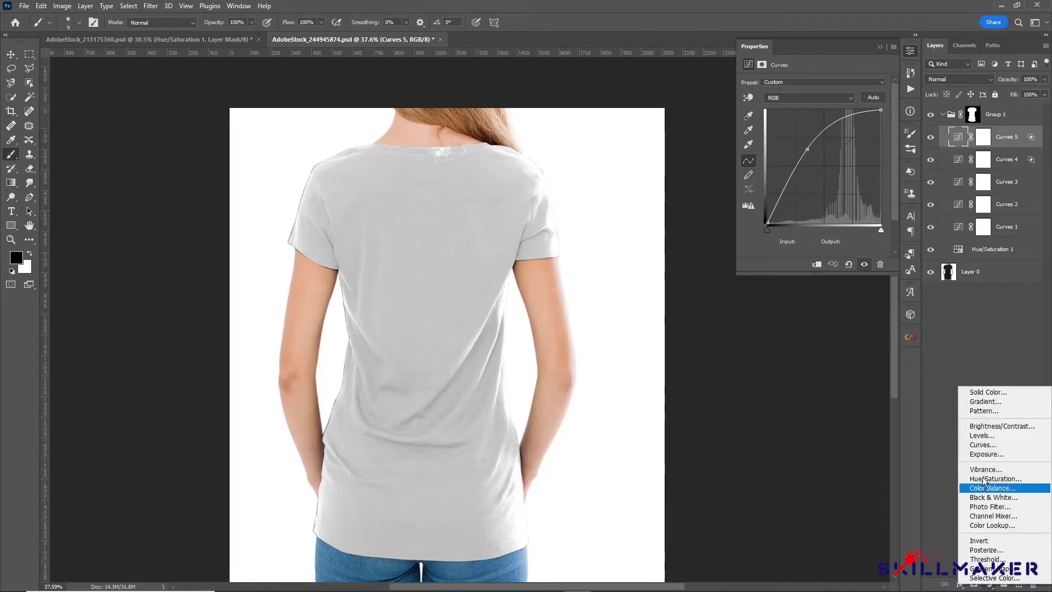
left_click(978, 428)
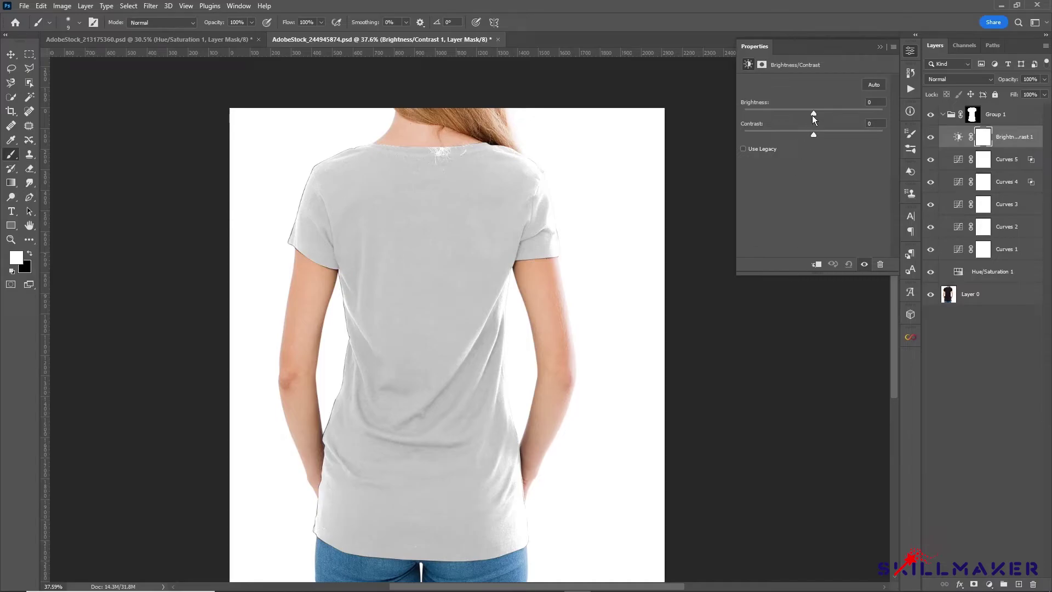
left_click_drag(813, 112, 817, 113)
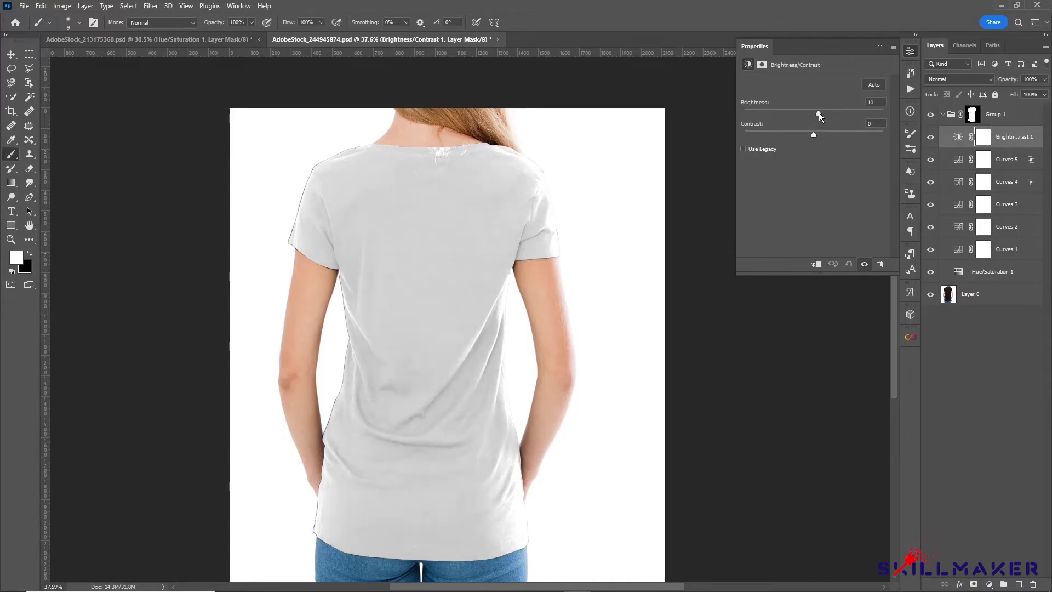
Step: Add an Exposure adjustment above the Brightness/Contrast layer in the group, with Exposure +0.40
left_click(988, 584)
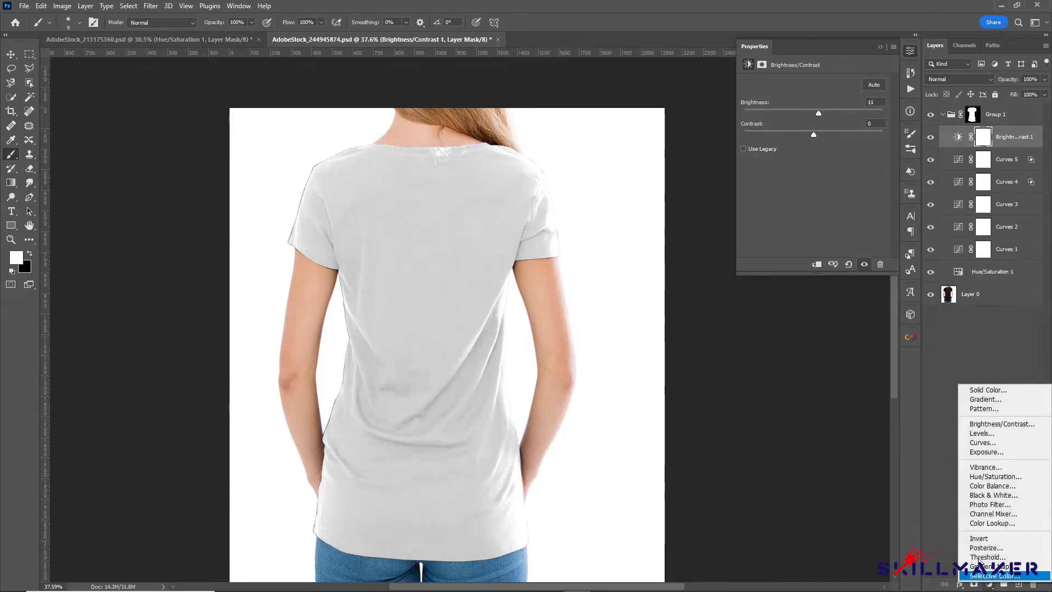
left_click(985, 451)
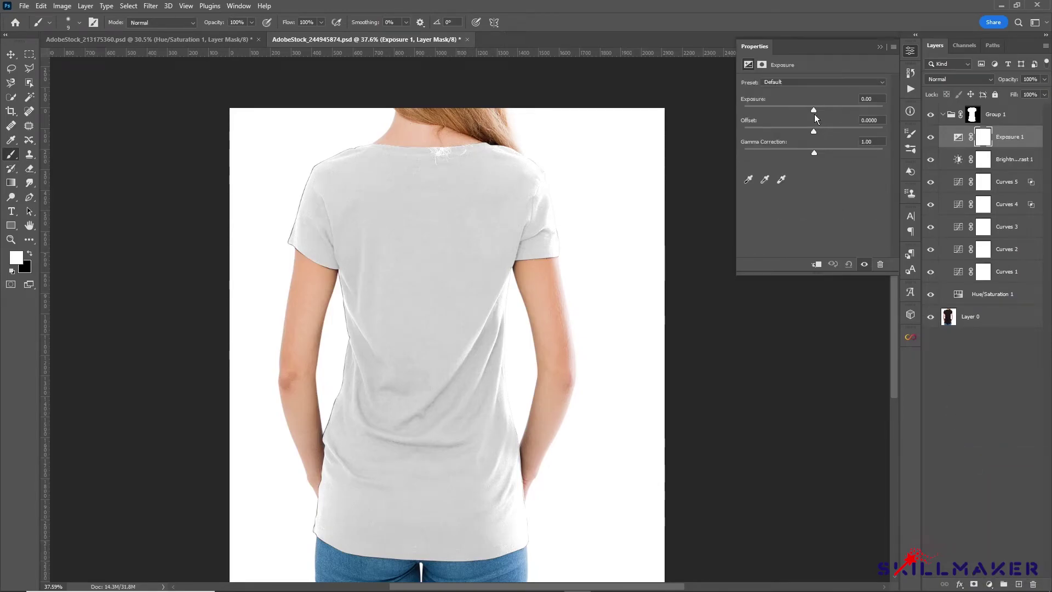
left_click_drag(814, 109, 818, 108)
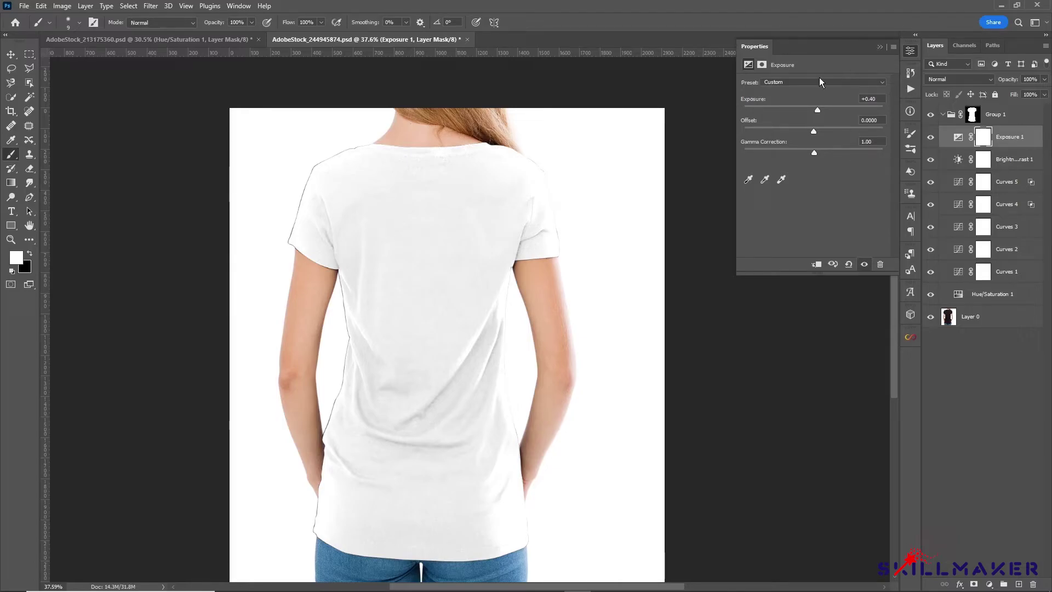
left_click(879, 48)
Step: Examine the whitened shirt's folds and outline up close and as a whole
scroll(475, 252, "down", 3)
scroll(460, 258, "up", 2)
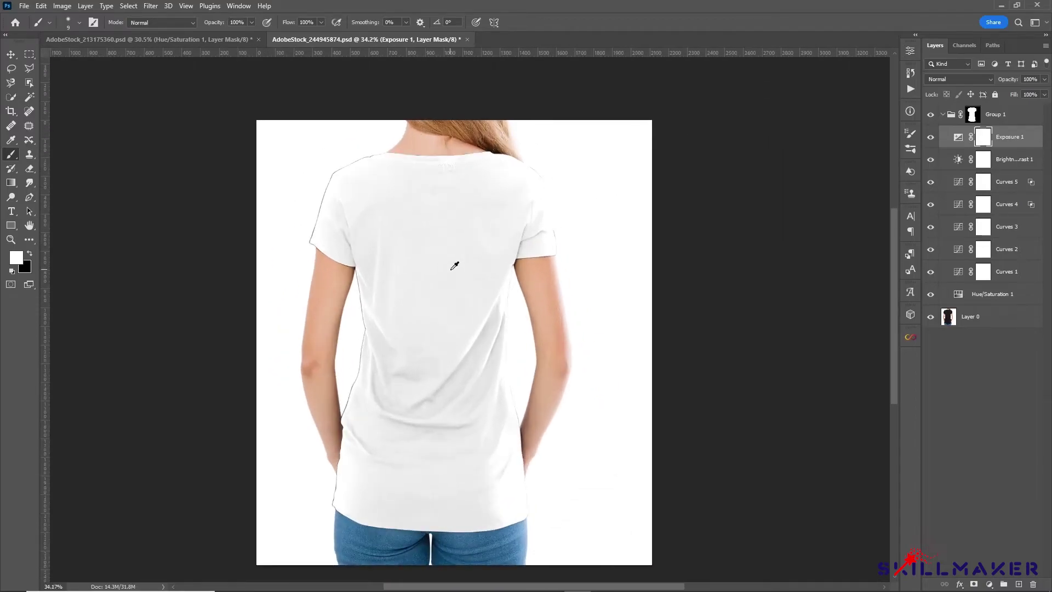
scroll(454, 265, "up", 3)
scroll(504, 313, "down", 1)
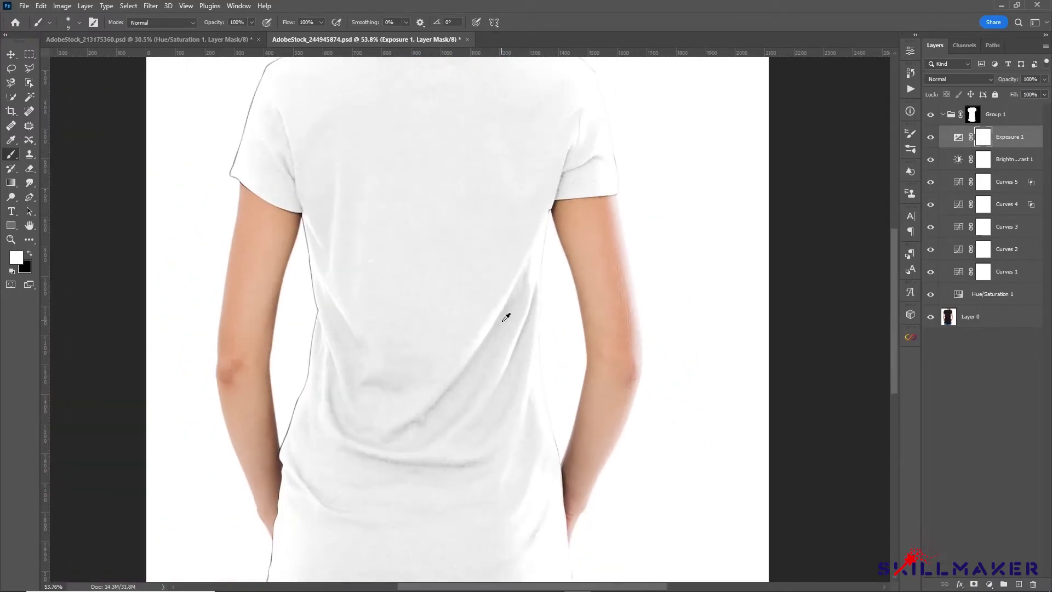
scroll(519, 355, "down", 2)
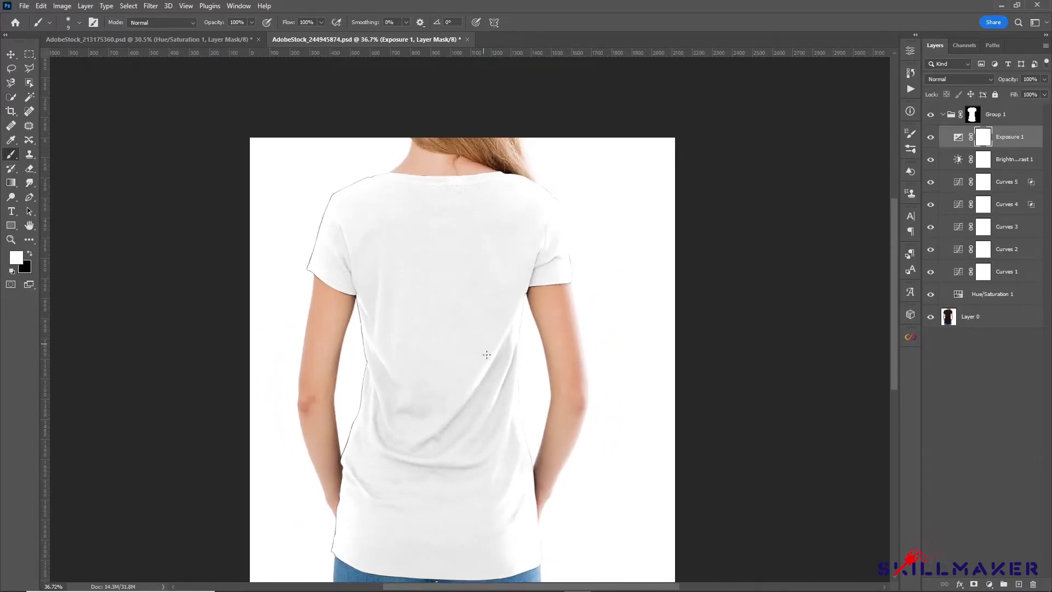
scroll(482, 364, "down", 3)
scroll(482, 369, "up", 3)
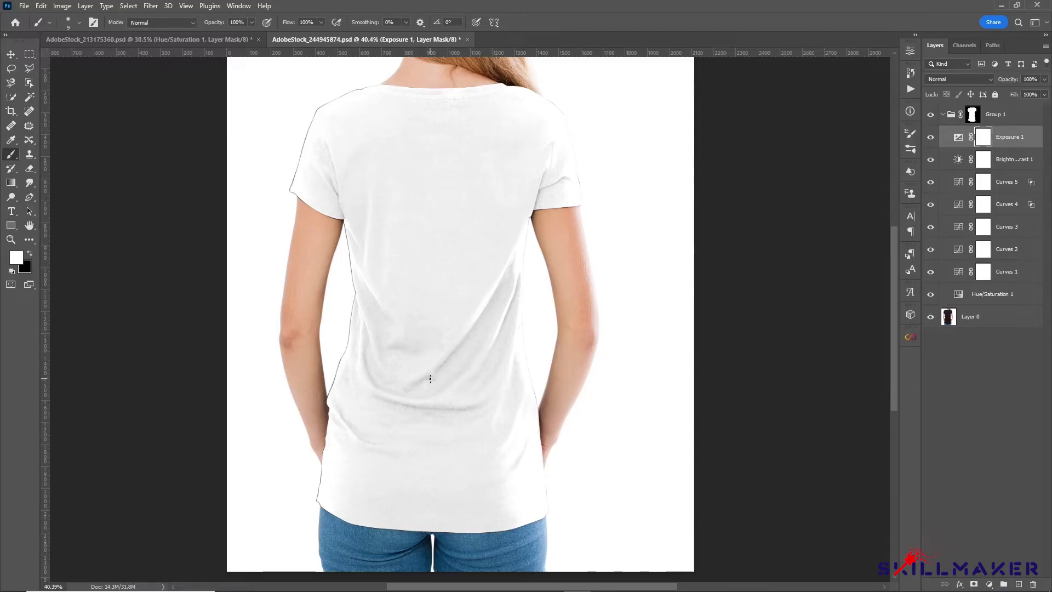
scroll(495, 301, "up", 2)
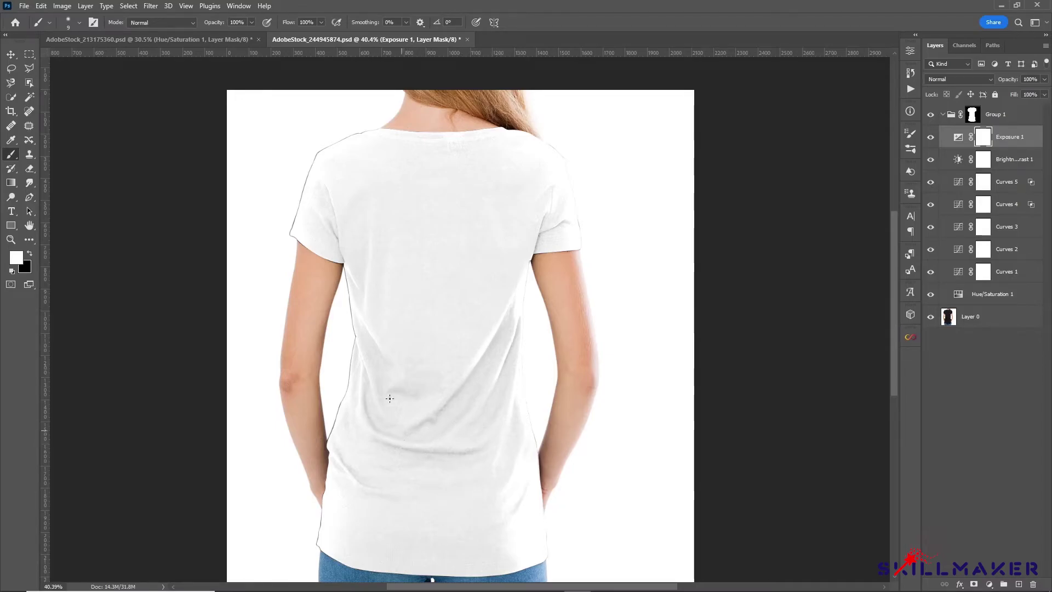
Step: Paint white on Group 1's layer mask along the shirt's left shoulder edge to remove the dark outline
scroll(307, 131, "up", 6)
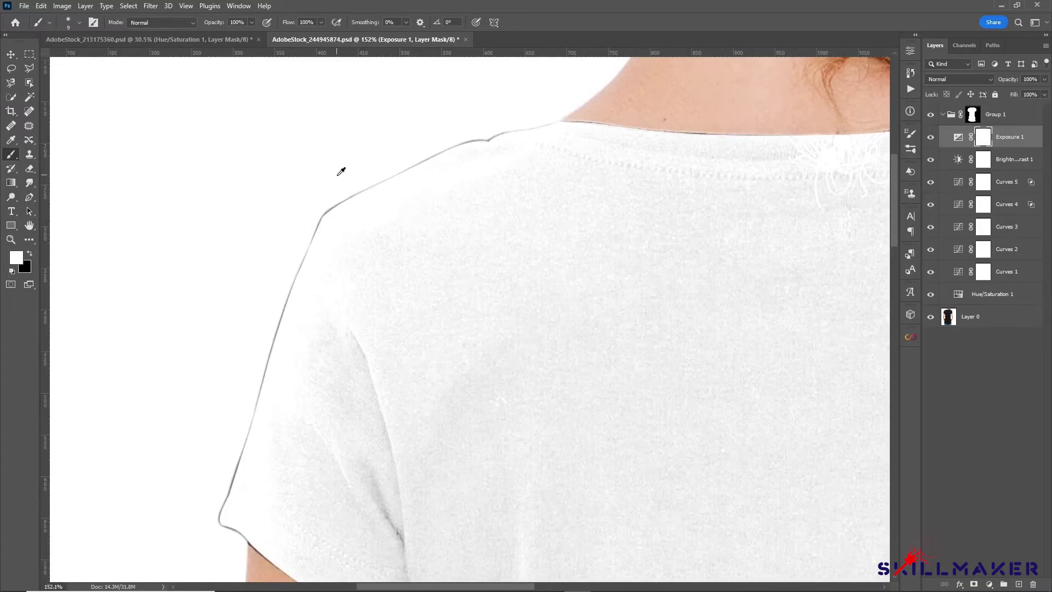
scroll(556, 140, "up", 1)
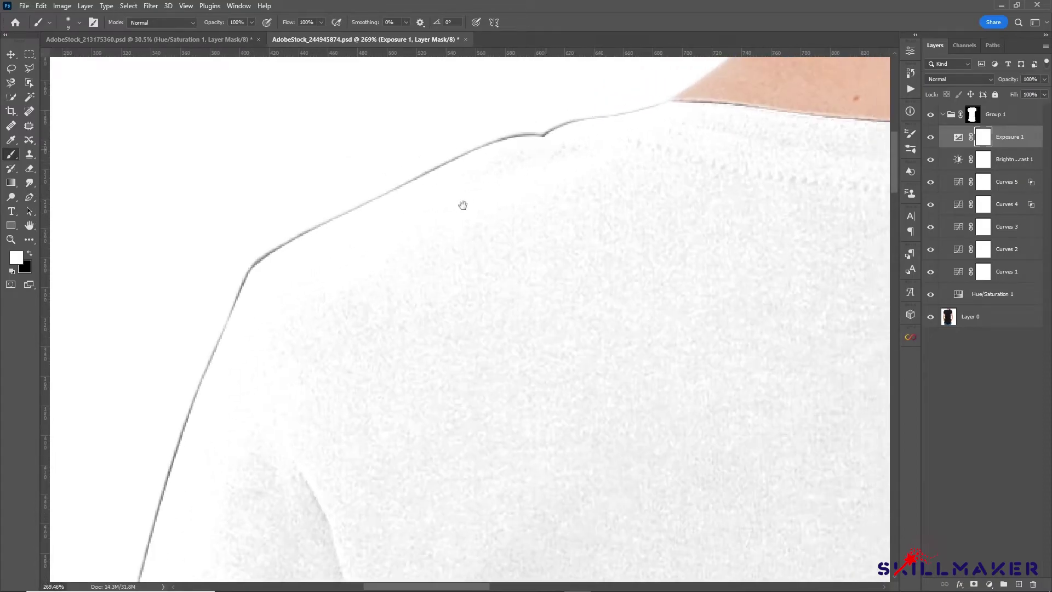
left_click(970, 116)
scroll(392, 167, "up", 1)
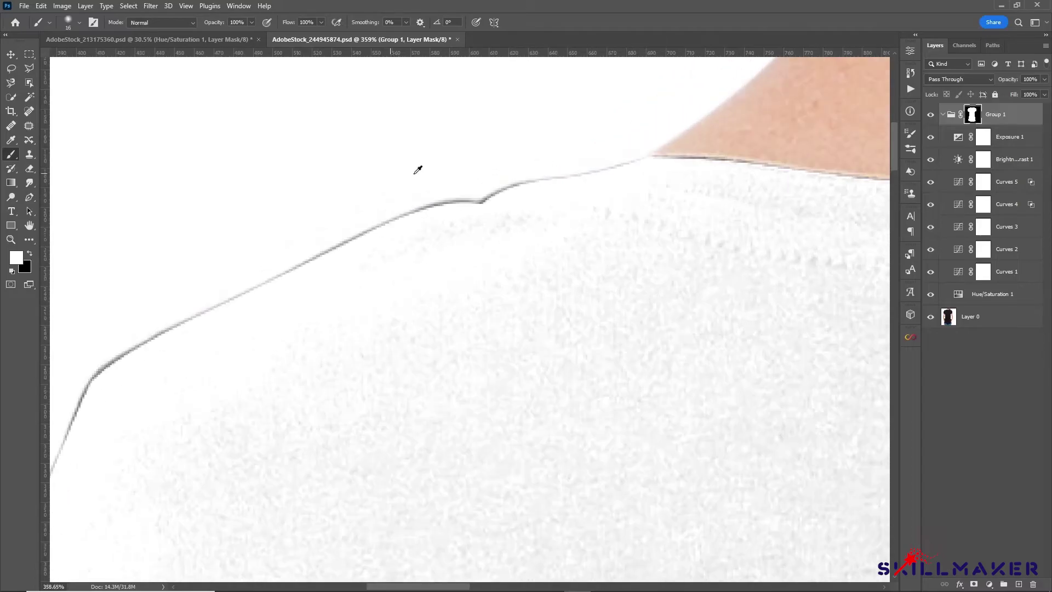
mouse_move(486, 199)
left_mouse_down()
mouse_move(301, 275)
mouse_move(498, 192)
mouse_move(601, 172)
mouse_move(581, 201)
left_mouse_up()
scroll(581, 201, "left", 4)
scroll(580, 201, "down", 2)
mouse_move(613, 159)
left_mouse_down()
mouse_move(473, 184)
mouse_move(317, 258)
mouse_move(282, 309)
left_mouse_up()
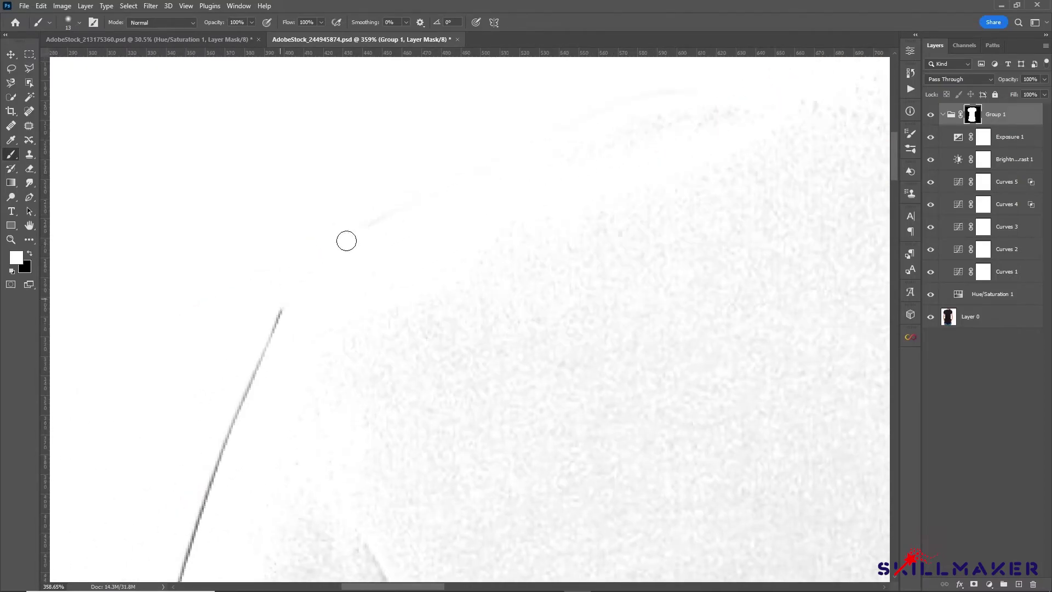
Step: Paint white on the group mask along the left sleeve's outer edge to remove its dark outline
scroll(393, 259, "down", 6)
scroll(392, 263, "down", 2)
scroll(347, 298, "up", 4)
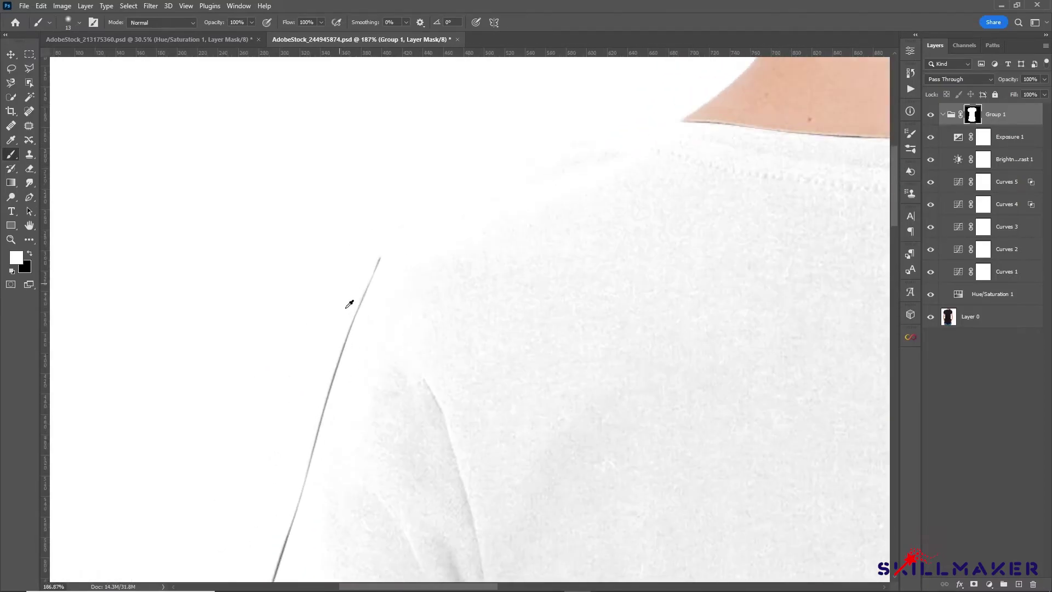
scroll(399, 214, "up", 1)
mouse_move(438, 170)
left_mouse_down()
mouse_move(395, 254)
mouse_move(359, 418)
mouse_move(416, 214)
mouse_move(380, 332)
mouse_move(408, 345)
mouse_move(382, 267)
mouse_move(352, 252)
mouse_move(573, 389)
mouse_move(662, 411)
mouse_move(676, 404)
mouse_move(423, 89)
left_mouse_up()
scroll(420, 345, "down", 2)
scroll(442, 352, "up", 4)
scroll(427, 273, "down", 8)
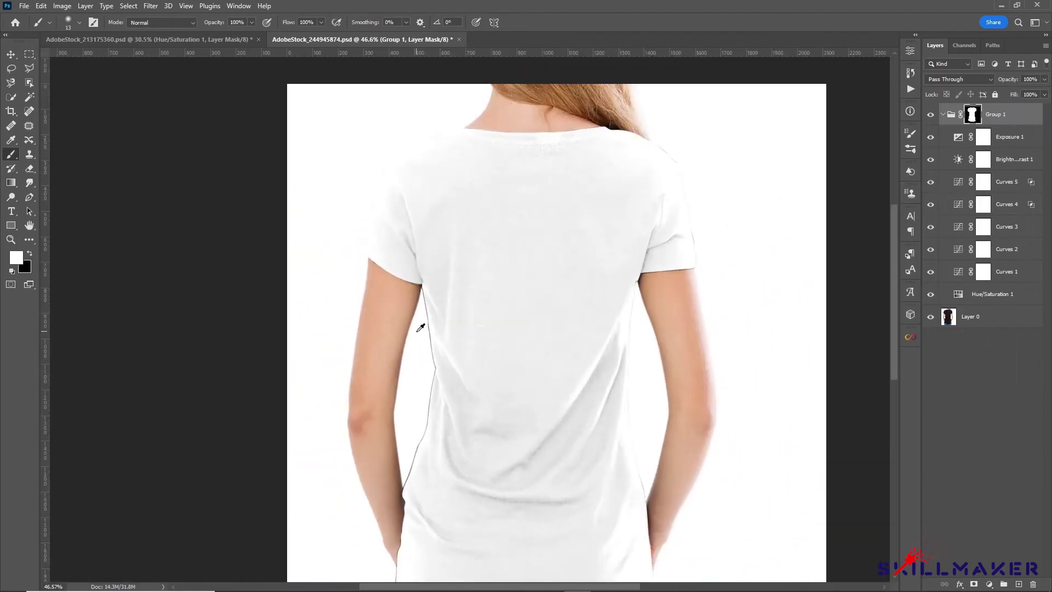
scroll(419, 229, "up", 1)
scroll(436, 210, "down", 1)
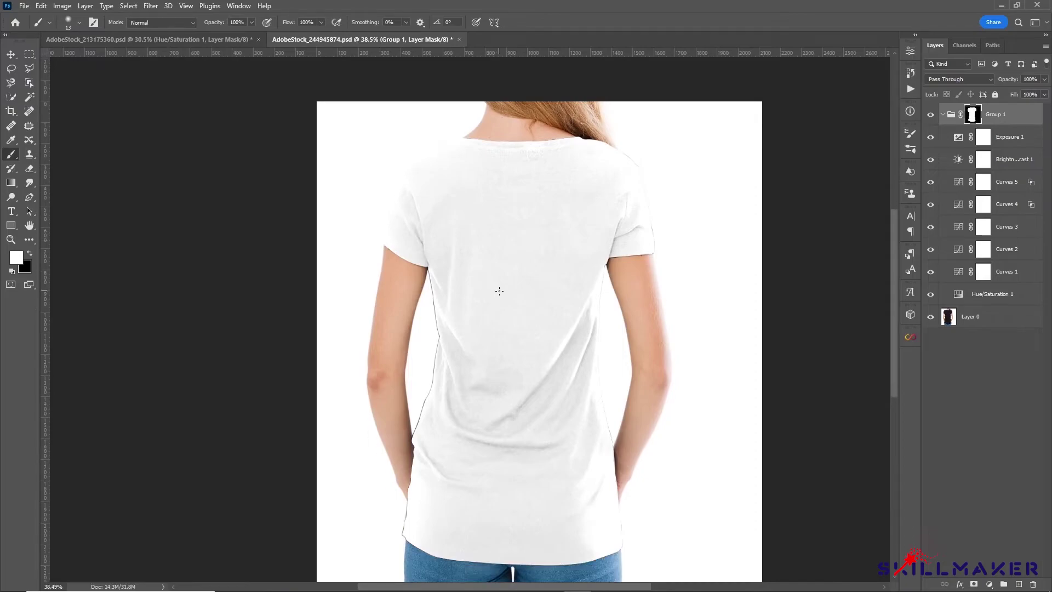
scroll(498, 291, "down", 1)
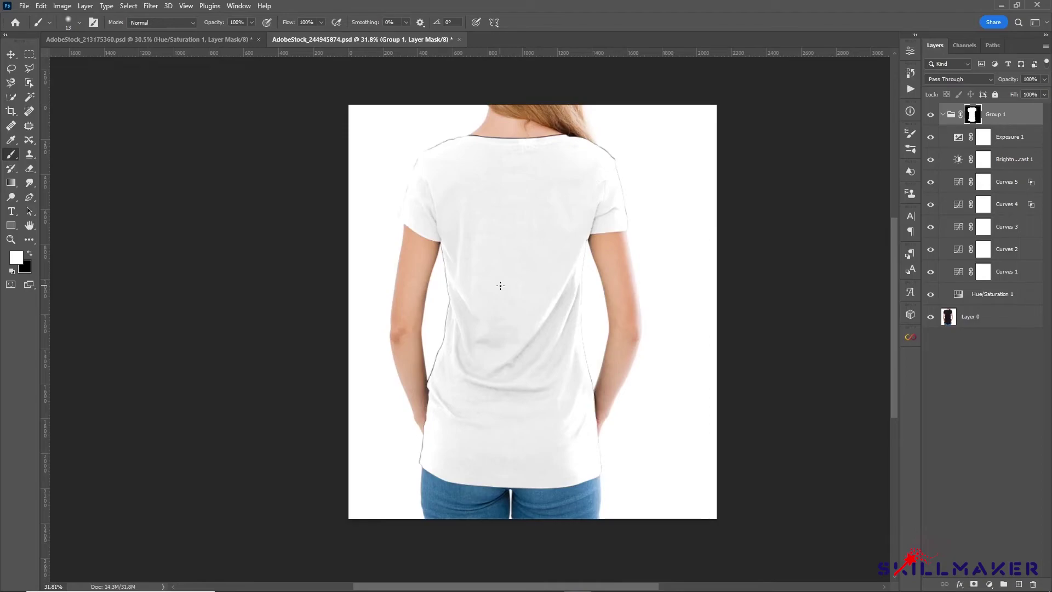
Step: Collapse Group 1 and add a Hue/Saturation adjustment layer above it
left_click(942, 114)
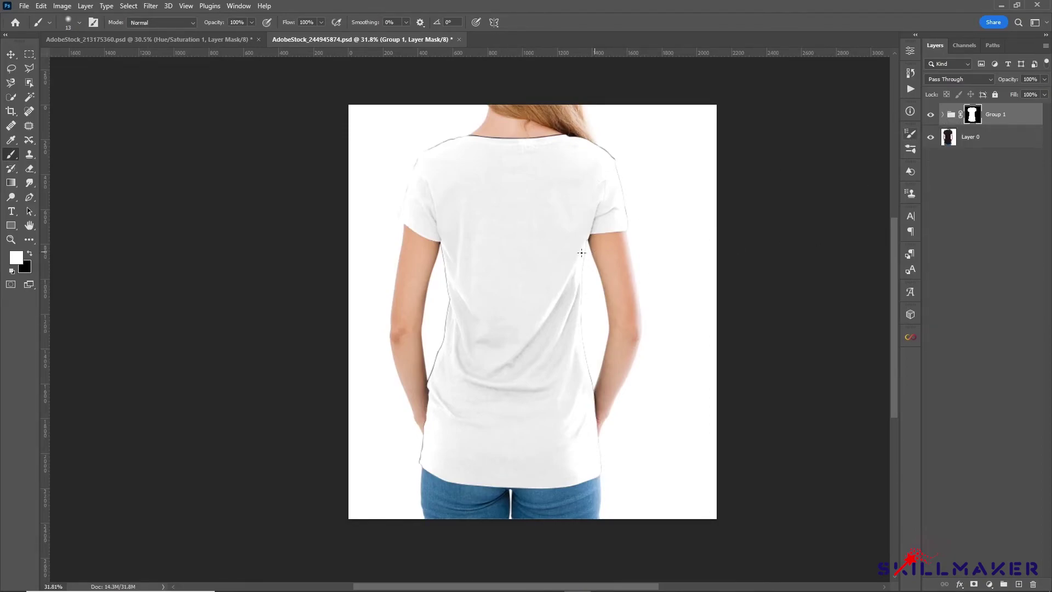
scroll(537, 272, "up", 3)
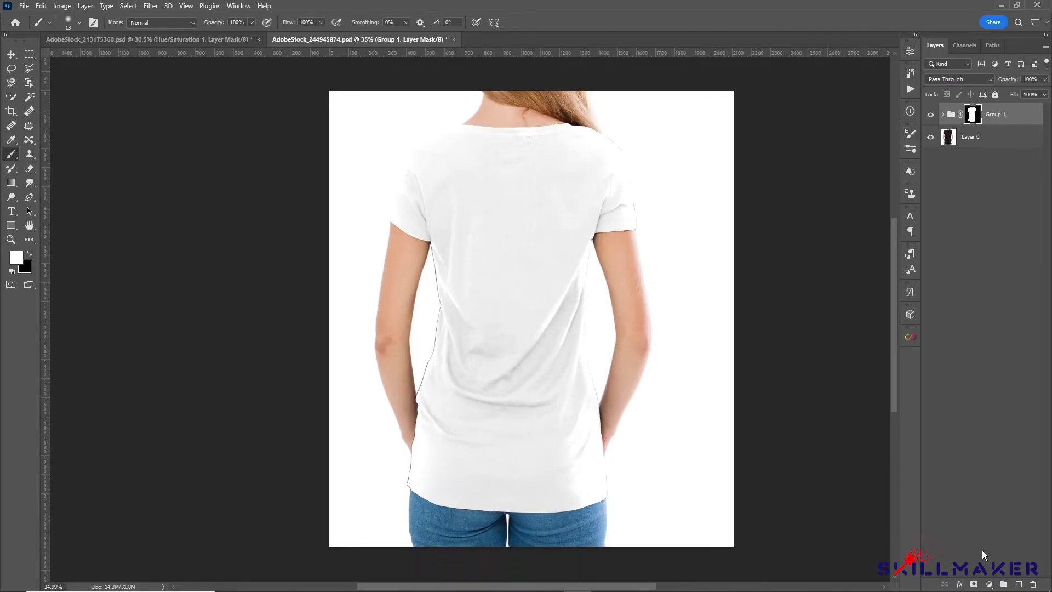
left_click(989, 584)
left_click(989, 476)
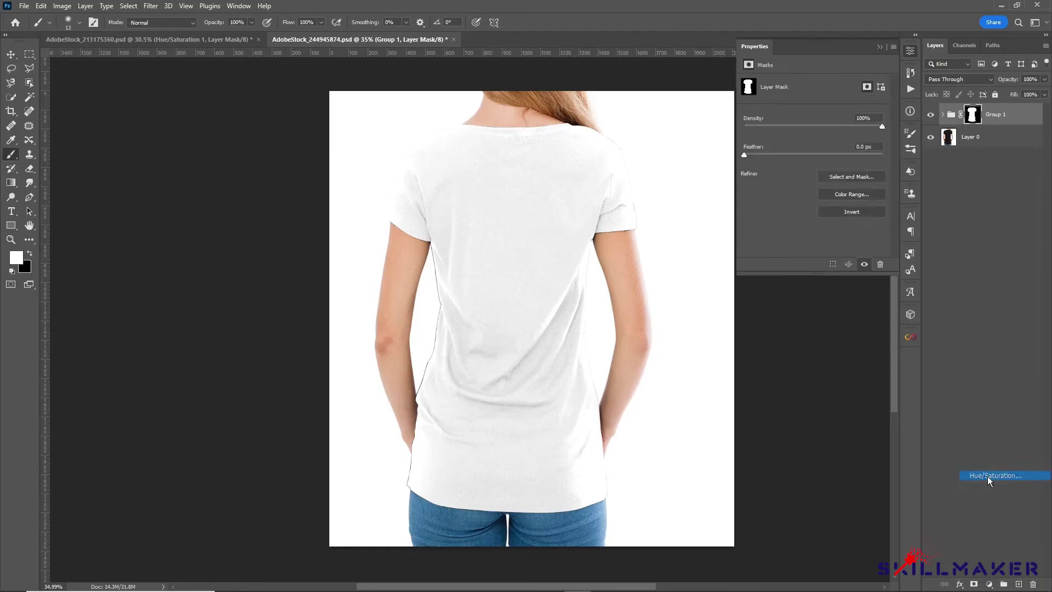
Step: Replace the new Hue/Saturation layer's mask with a copy of Group 1's mask
left_click(972, 138)
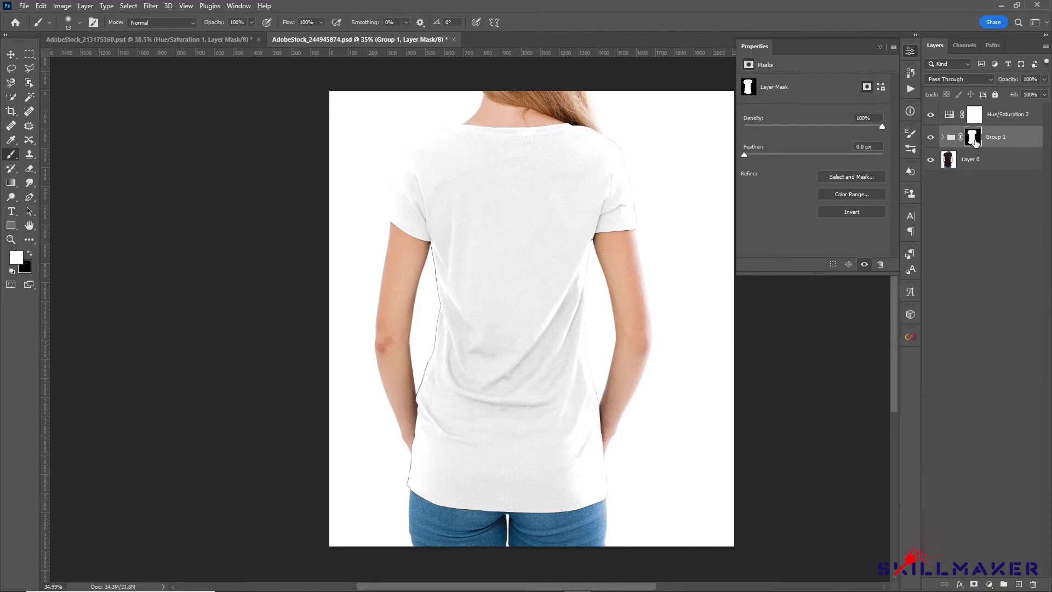
left_click_drag(975, 142, 973, 111)
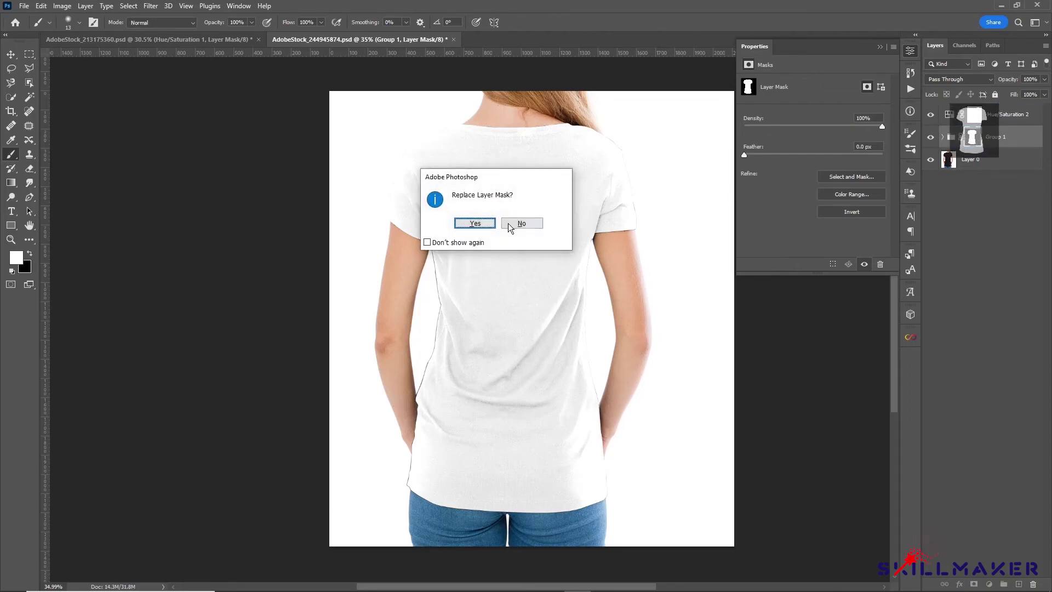
left_click(474, 223)
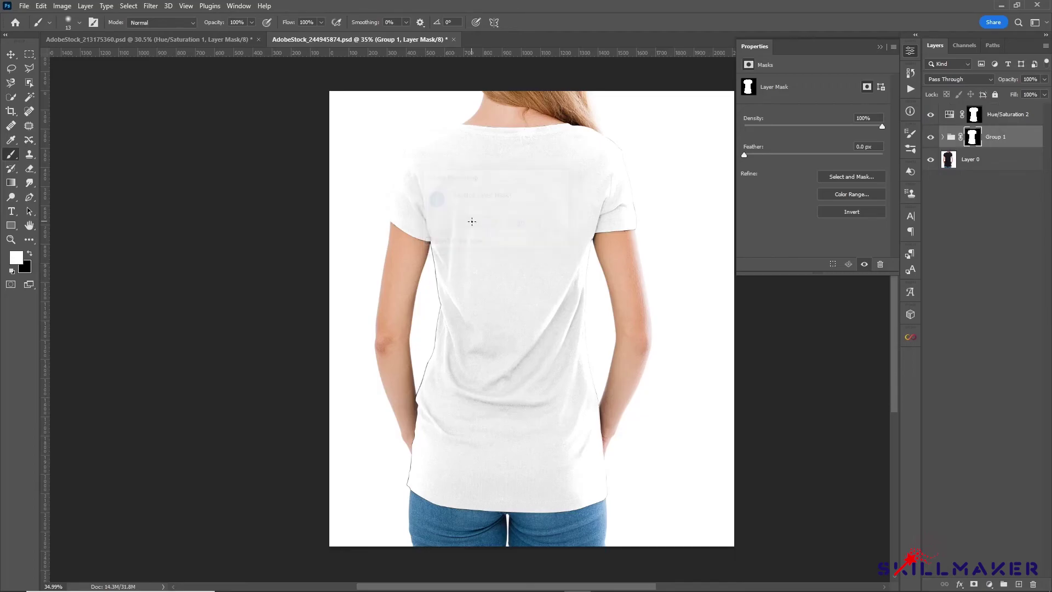
Step: Turn on Colorize in the top Hue/Saturation layer and make the shirt green with Hue 100, Saturation 68, Lightness -32
left_click(949, 117)
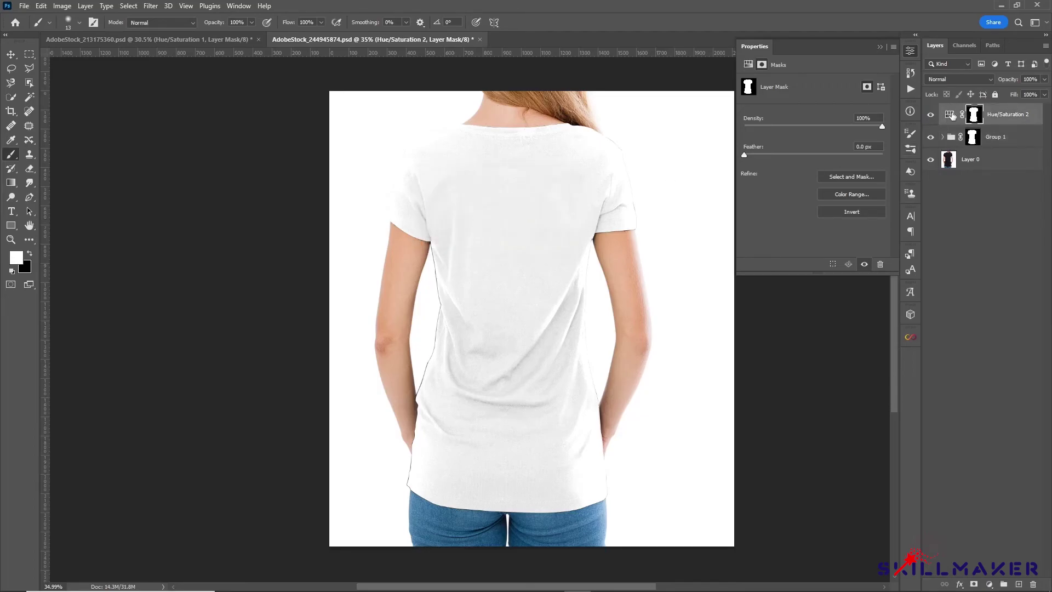
left_click(952, 115)
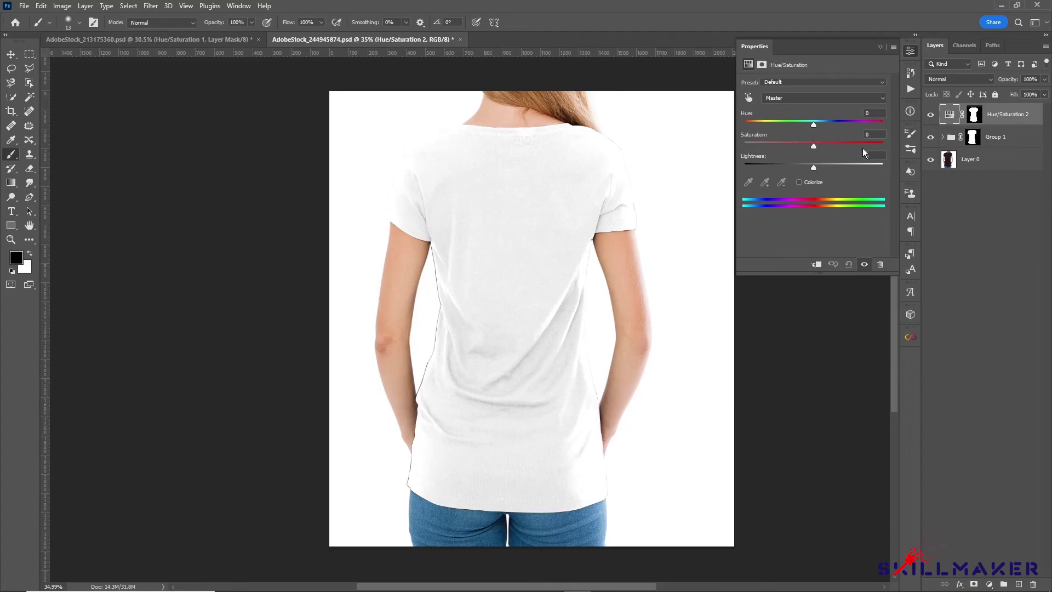
left_click(803, 182)
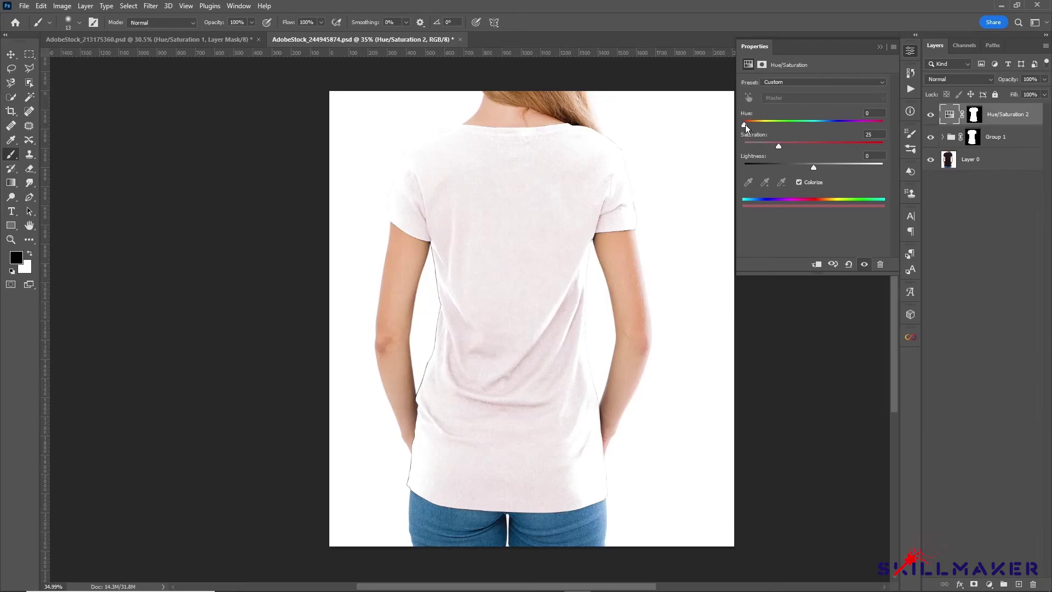
left_click_drag(744, 124, 792, 167)
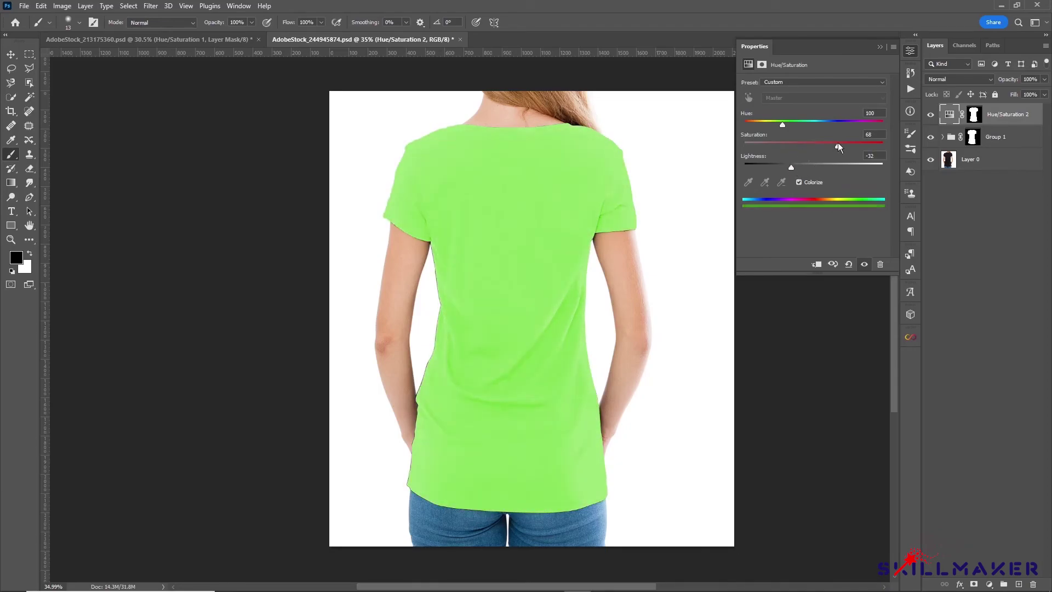
Step: Recolor the shirt purple with Hue 272, Saturation 61, Lightness -38
left_click_drag(782, 125, 835, 124)
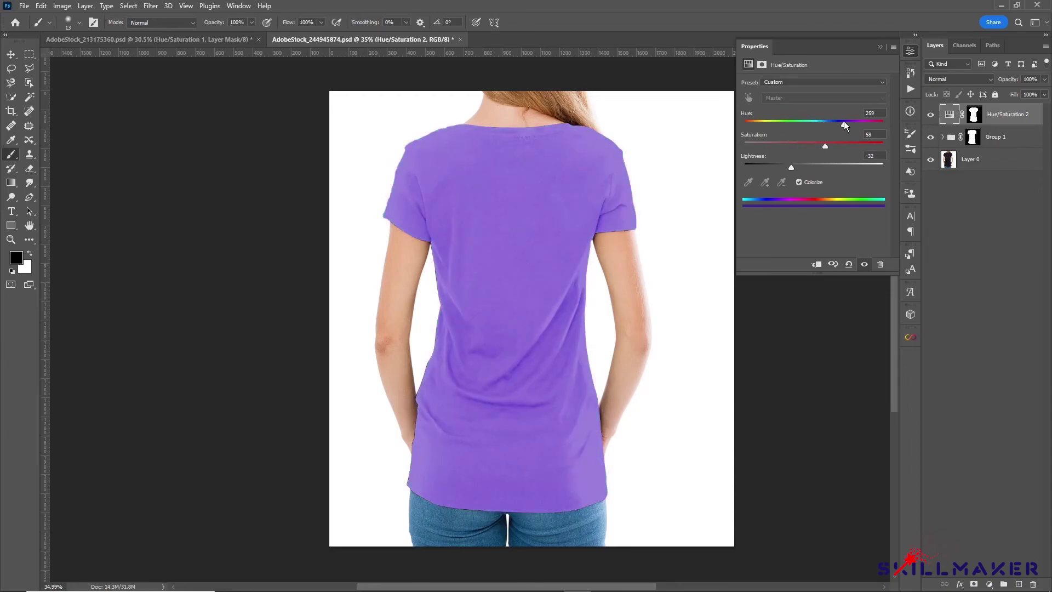
mouse_move(789, 163)
left_mouse_down()
mouse_move(829, 145)
mouse_move(787, 166)
left_mouse_up()
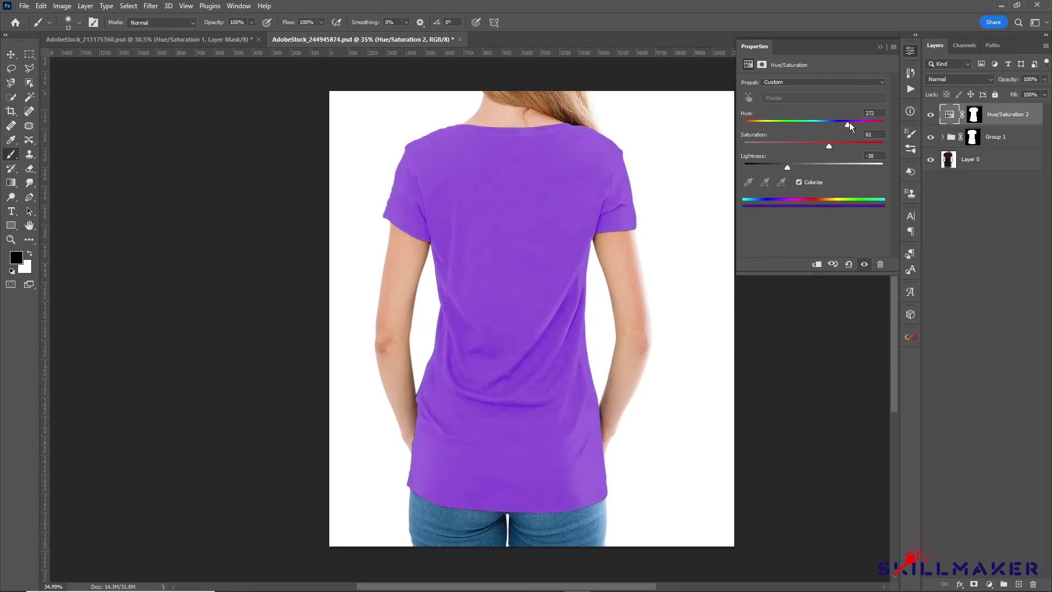
Step: Recolor the shirt crimson with Hue 350, Saturation 60, Lightness -54
left_click_drag(848, 124, 858, 124)
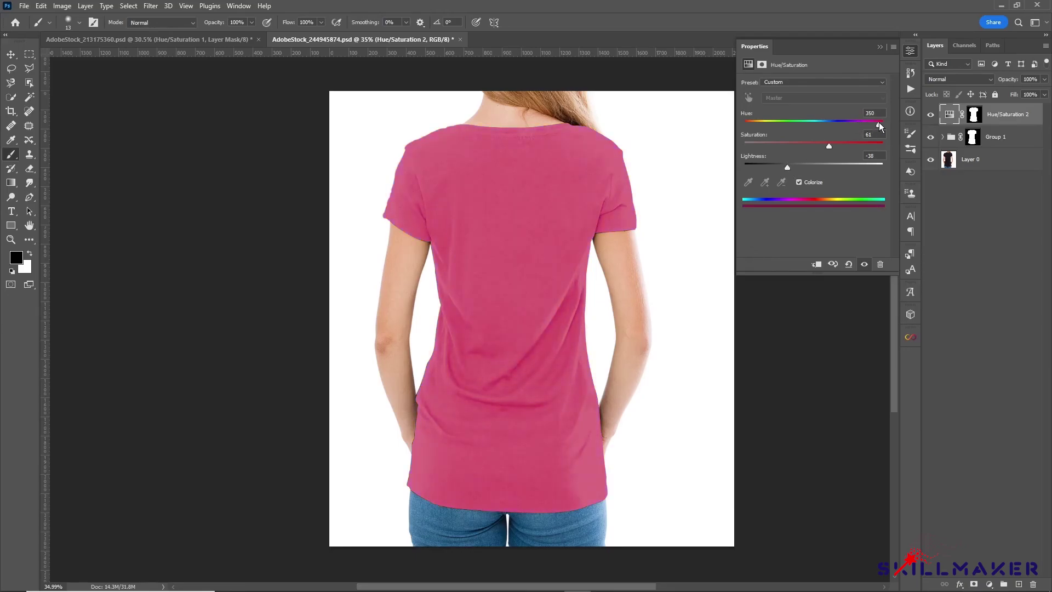
left_click_drag(785, 166, 776, 165)
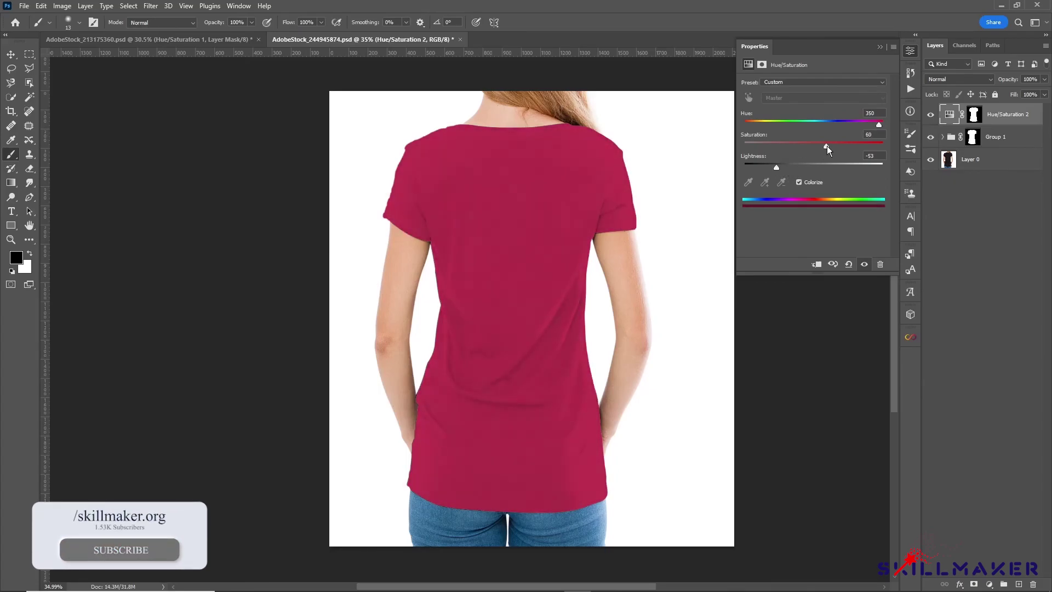
left_click_drag(778, 168, 776, 168)
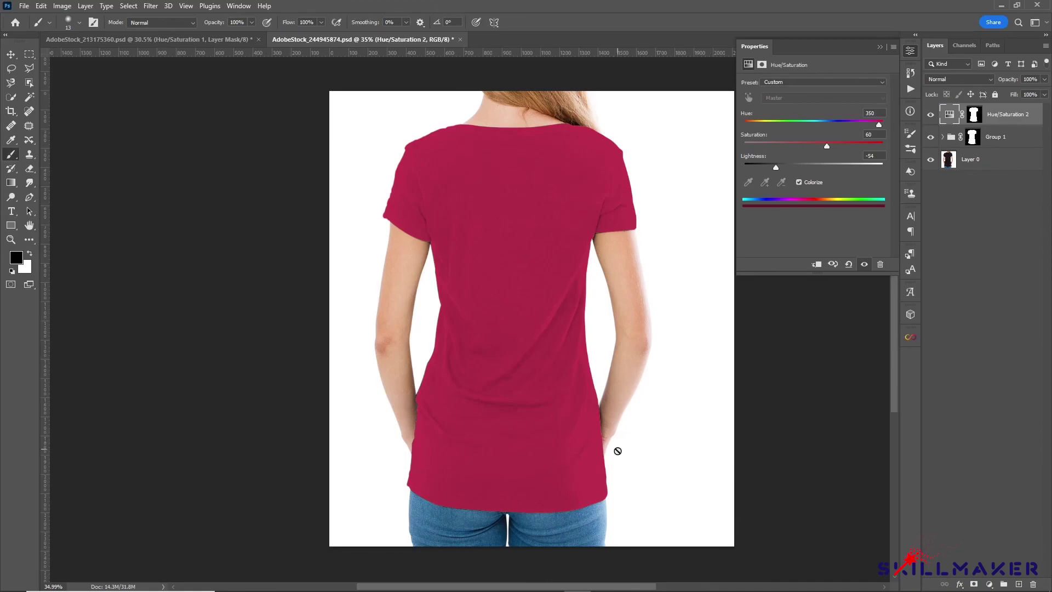
mouse_move(605, 582)
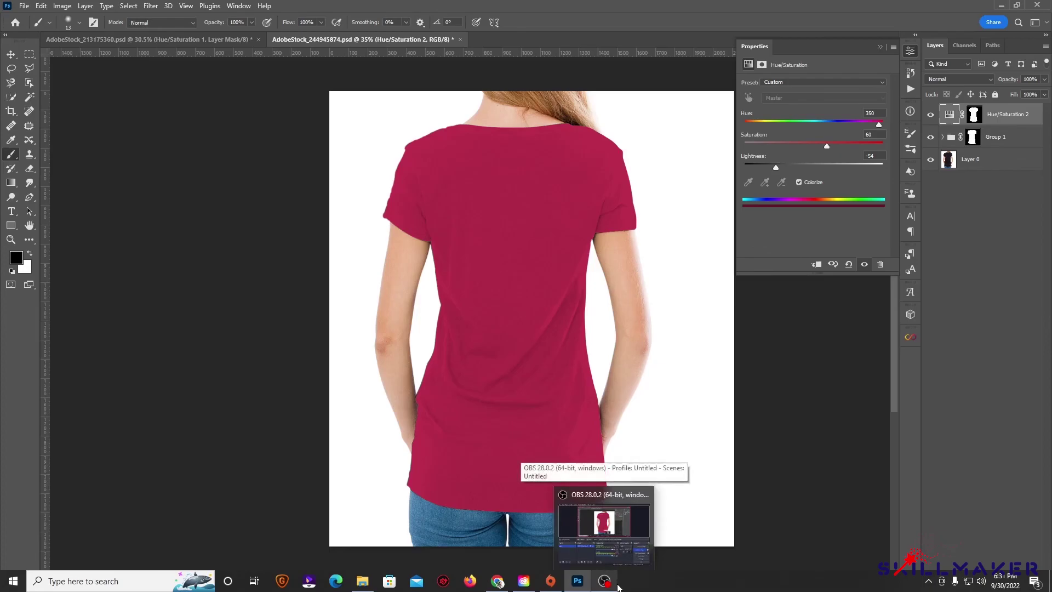
left_click(618, 587)
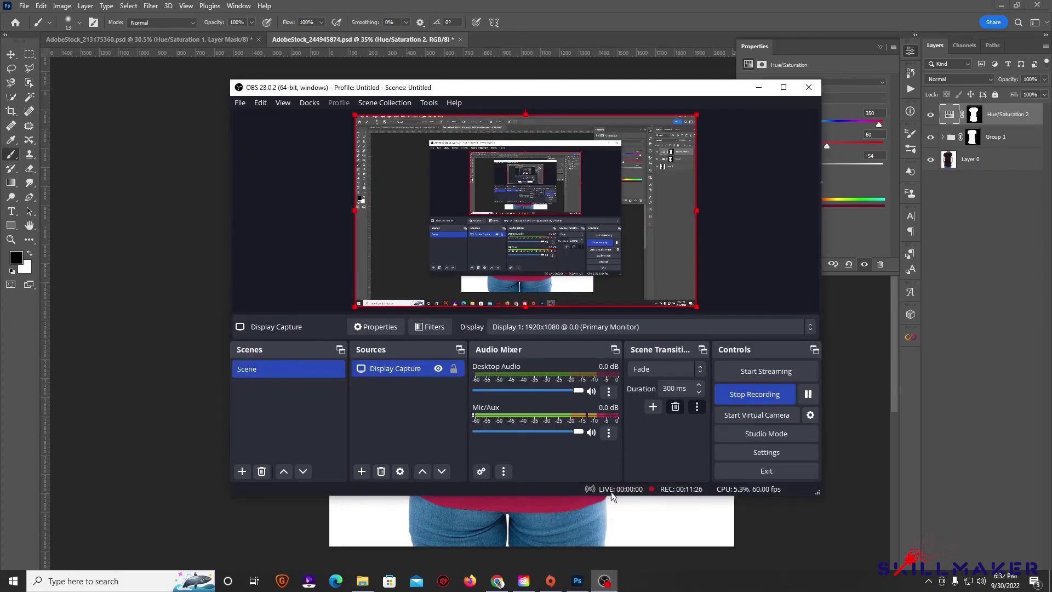